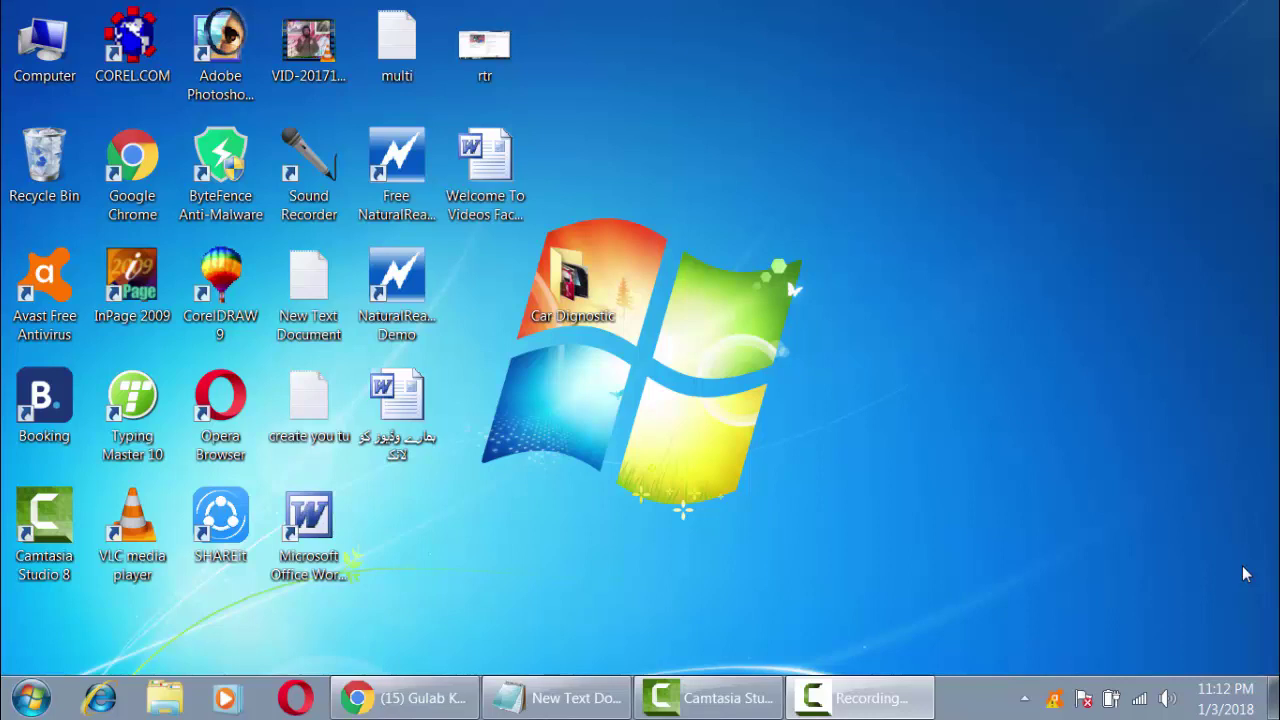
Step: Switch to Chrome and examine the Taj Mahal video link posts with small thumbnails on the Facebook profile
left_click(407, 703)
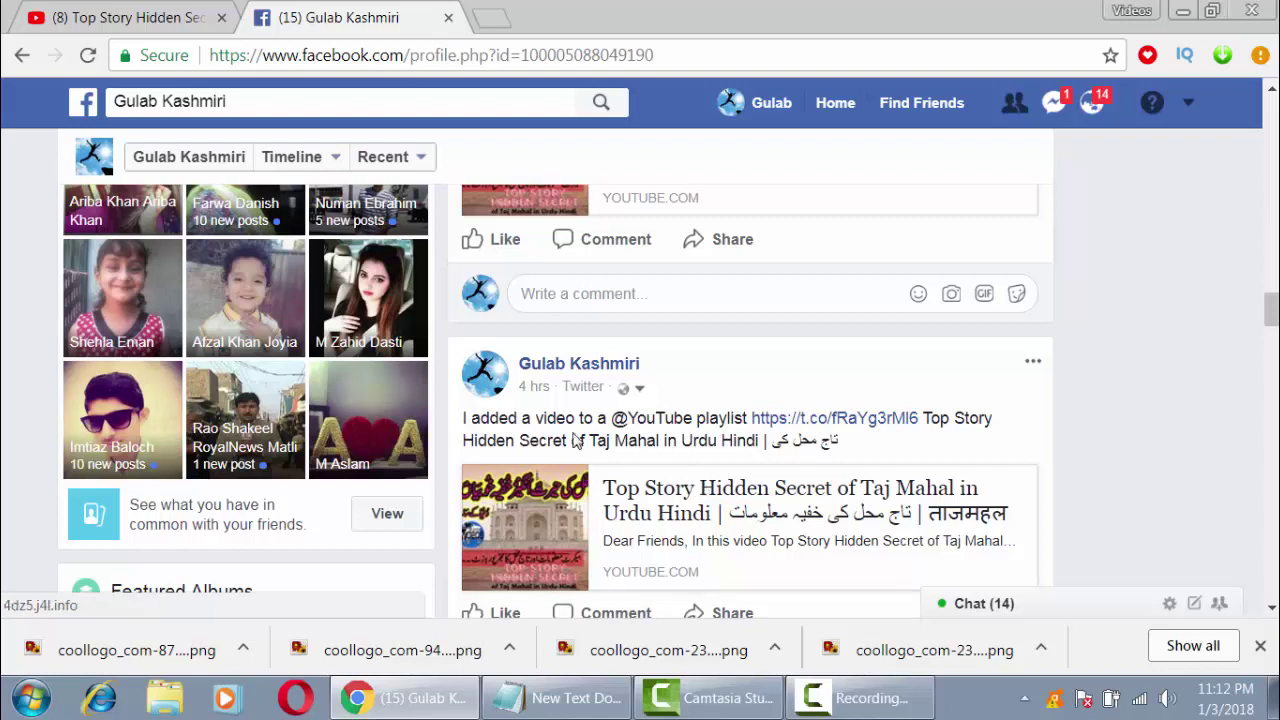
scroll(576, 444, "down", 2)
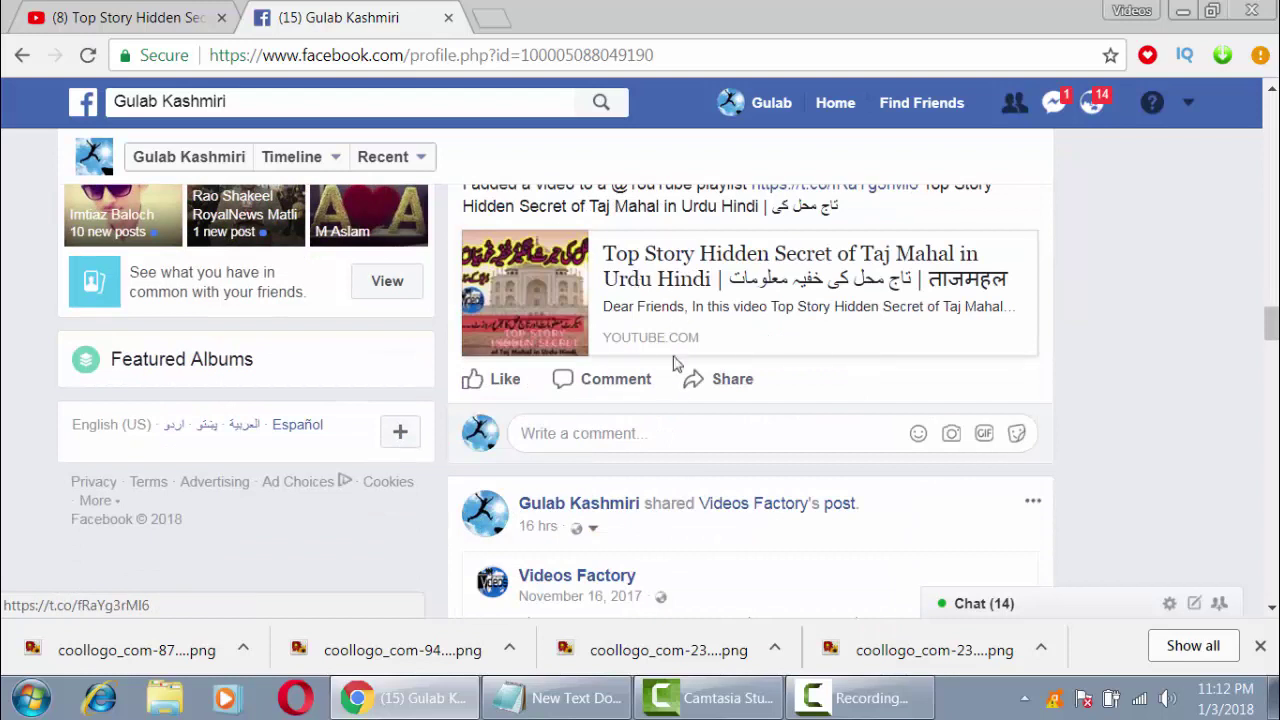
scroll(677, 390, "up", 2)
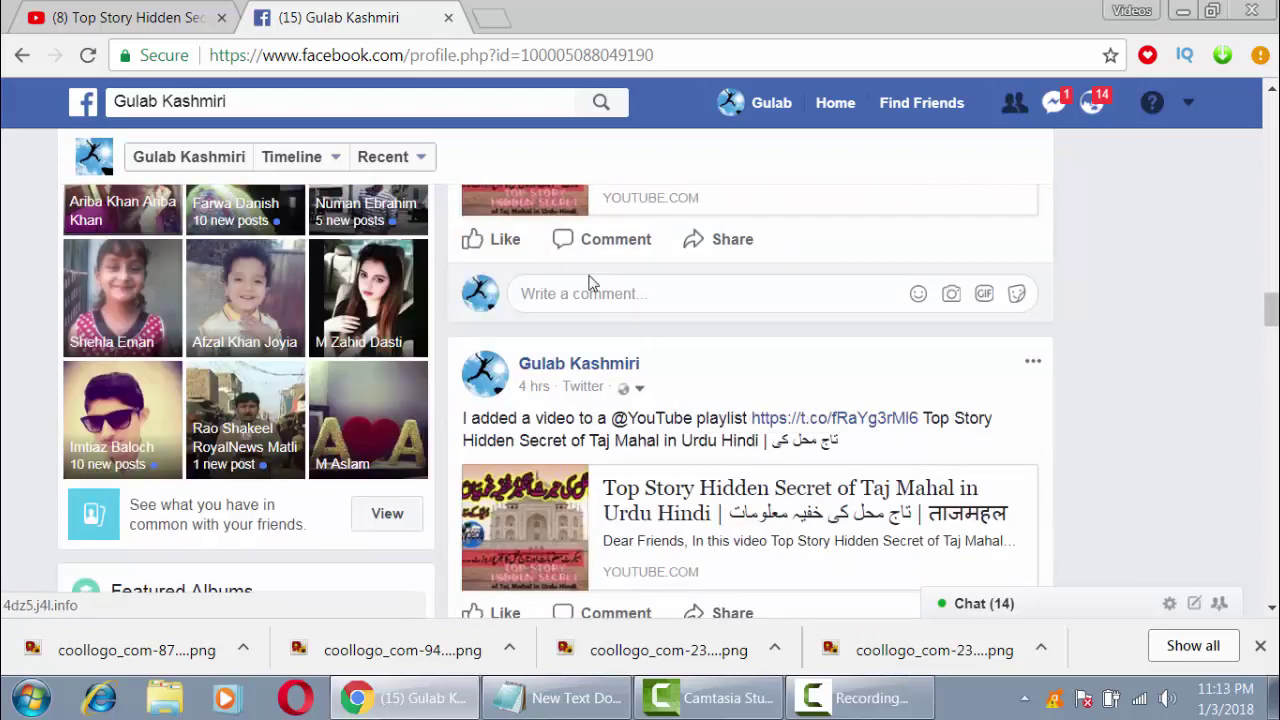
Step: Open the fblinker.com site in a new browser tab
left_click(491, 22)
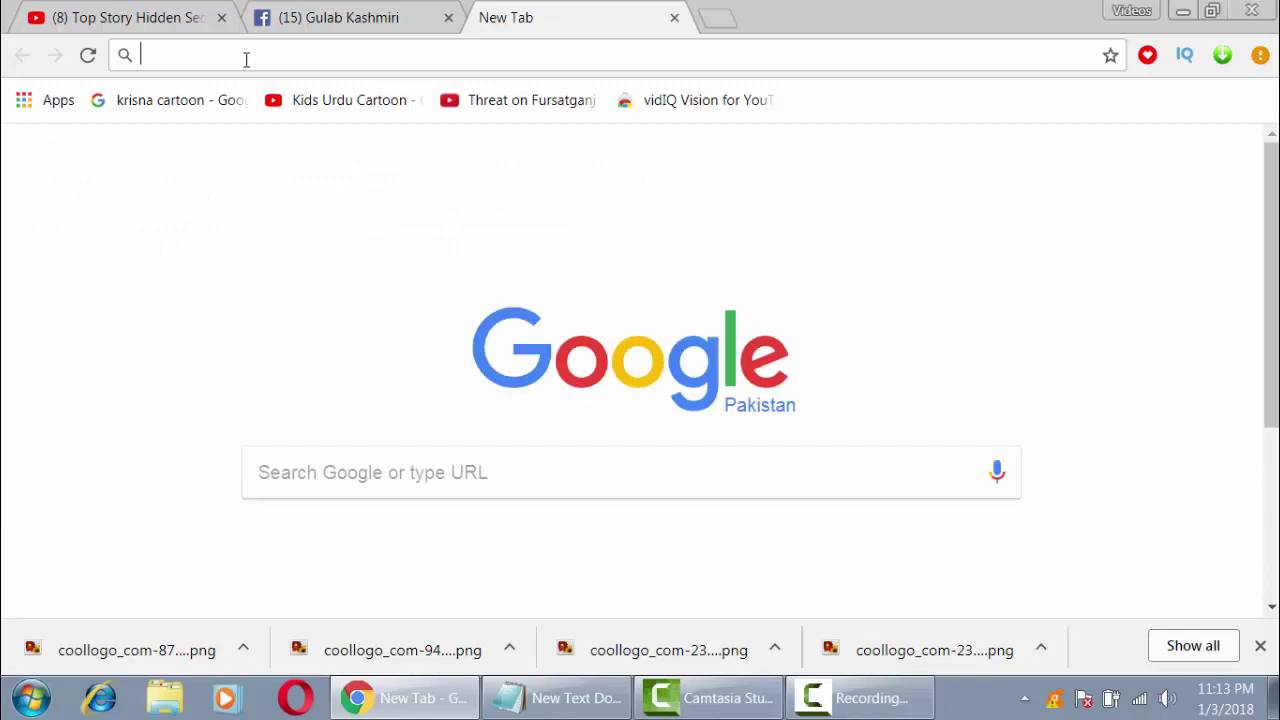
type("facebook.com")
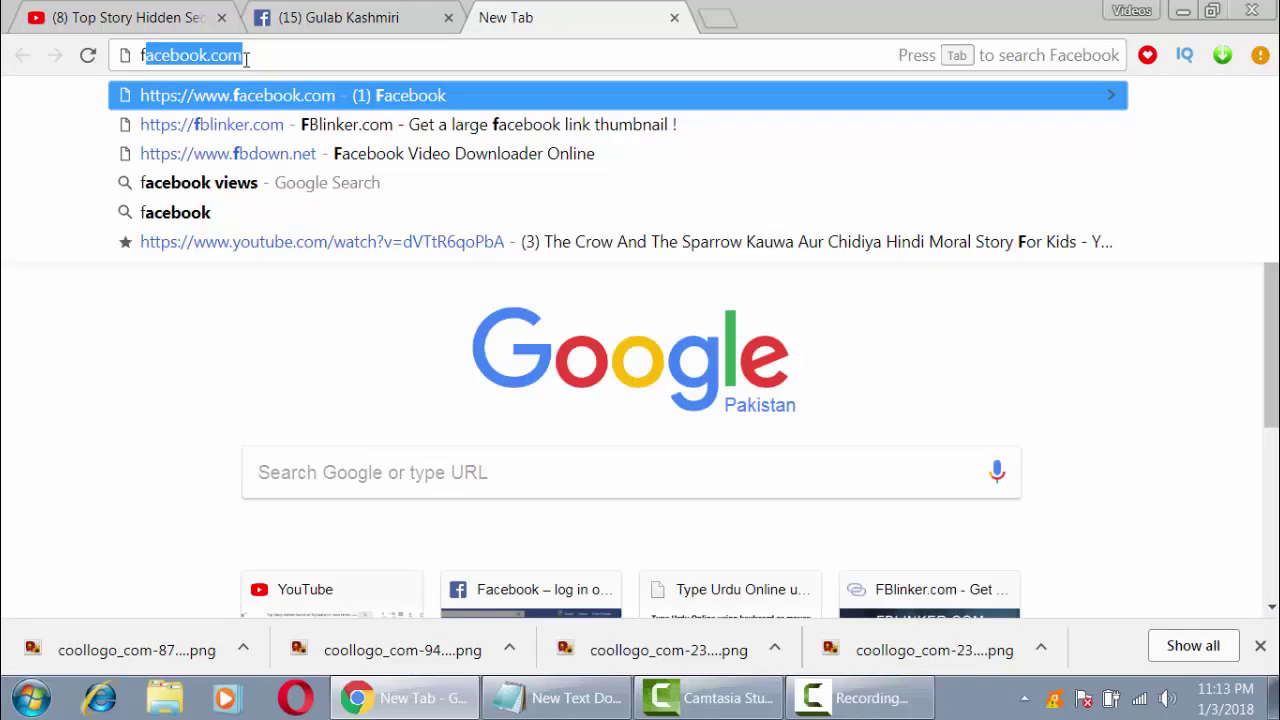
left_click(330, 124)
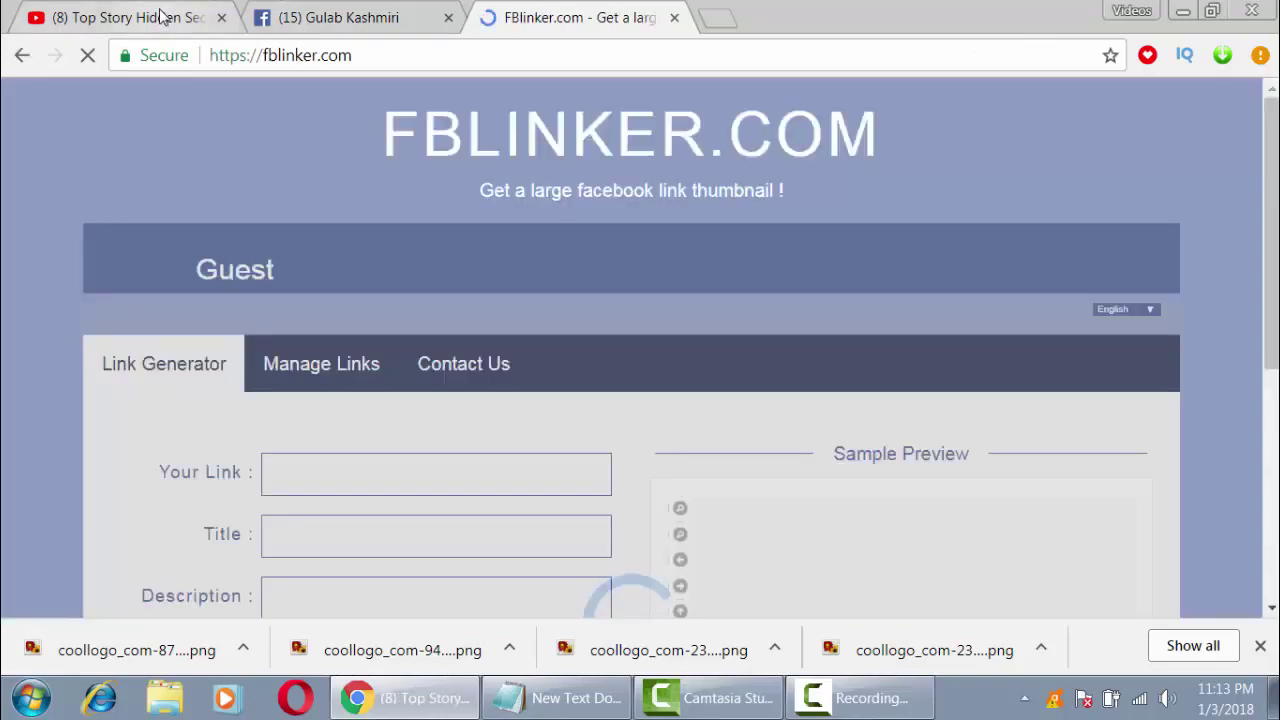
Step: Copy the web address of the Taj Mahal video from its open YouTube page
left_click(170, 15)
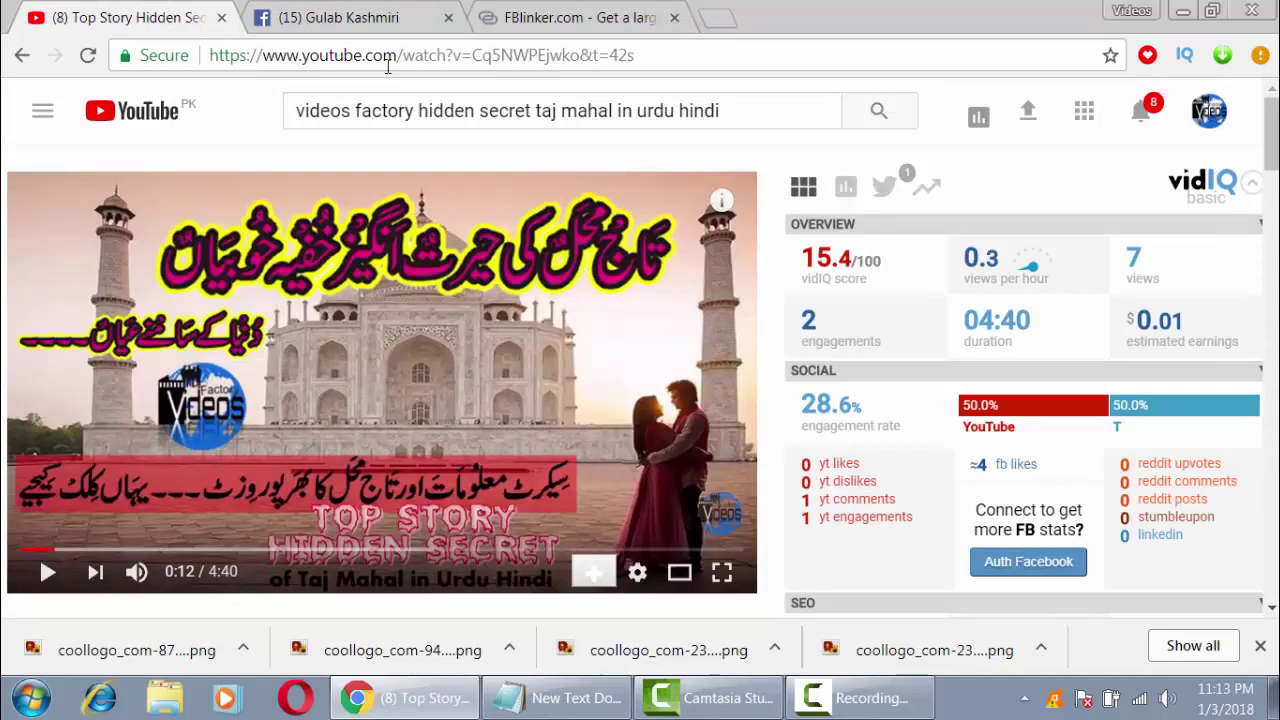
right_click(322, 64)
key("ctrl+c")
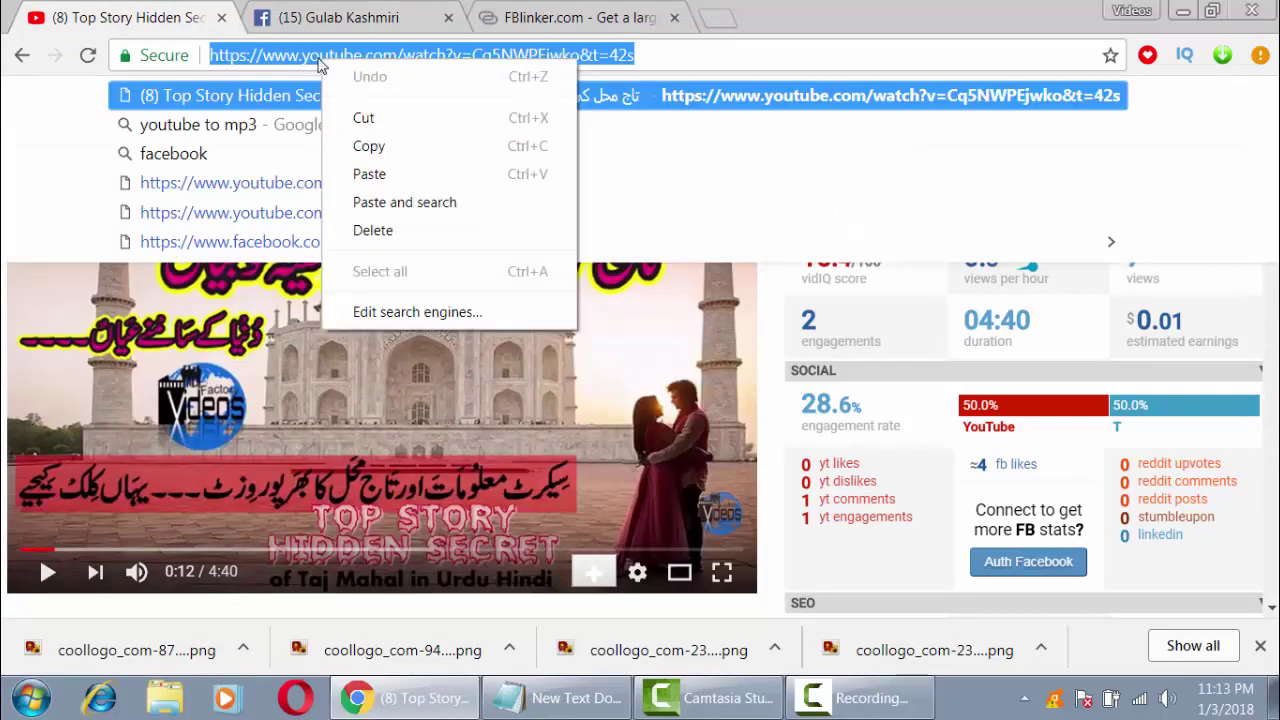
left_click(370, 146)
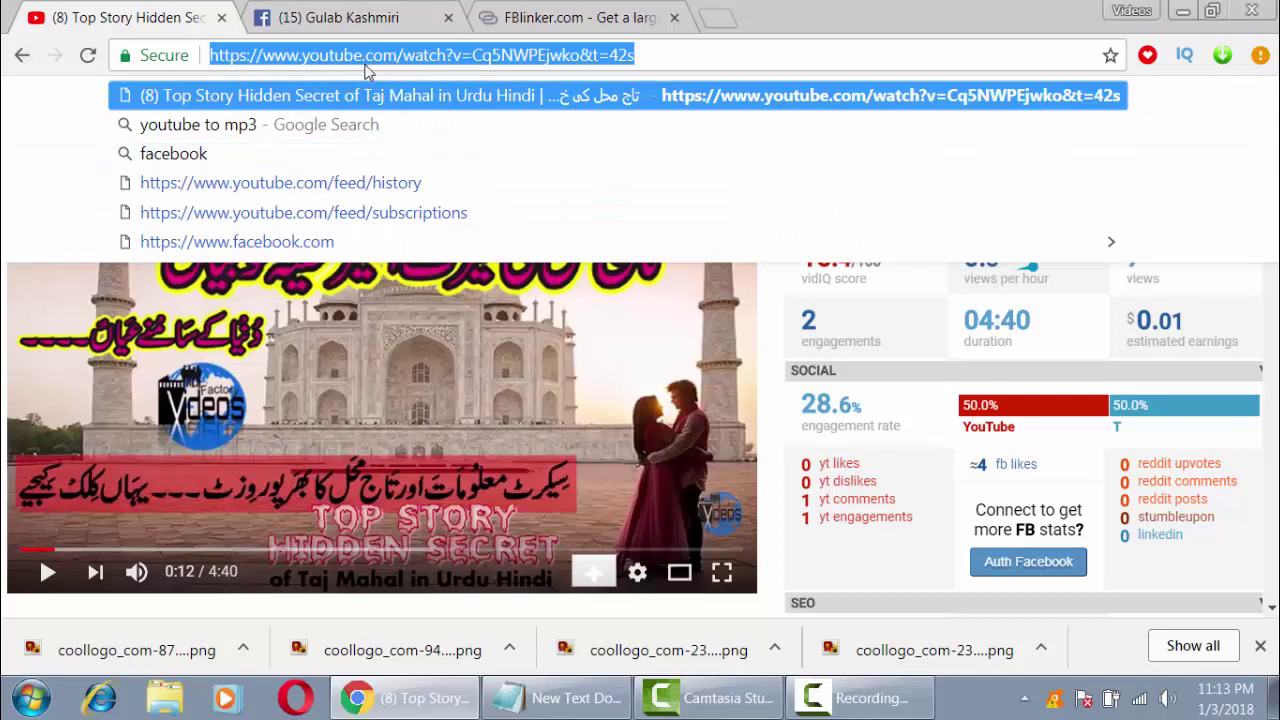
Step: Paste the copied YouTube video address as Your Link in FBLinker's Link Generator form
left_click(522, 20)
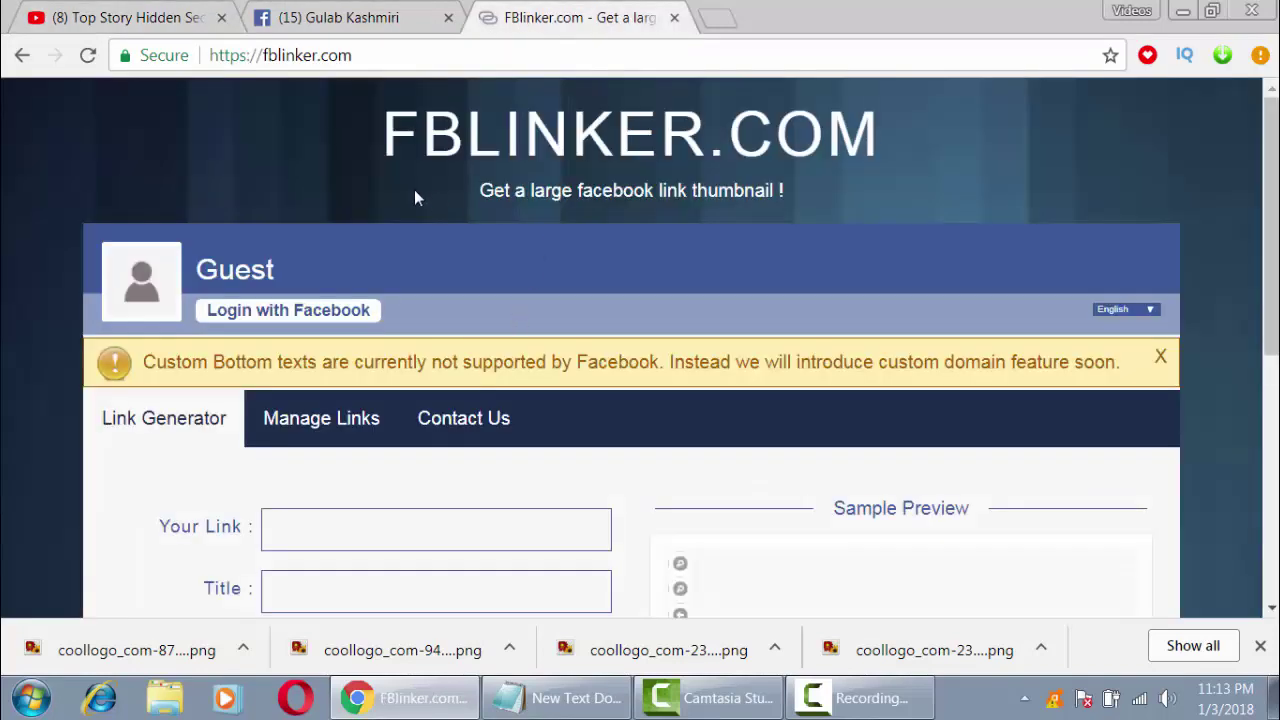
scroll(591, 265, "down", 2)
scroll(591, 265, "up", 1)
scroll(591, 265, "down", 1)
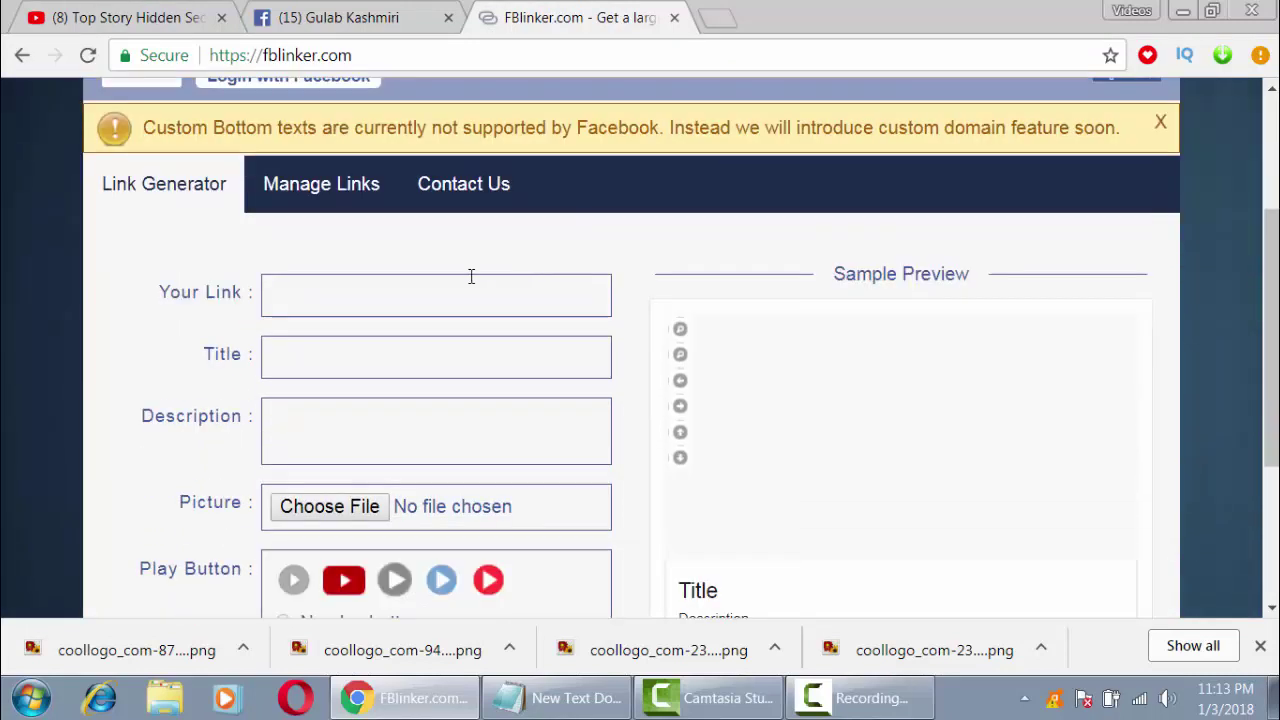
right_click(318, 299)
left_click(374, 443)
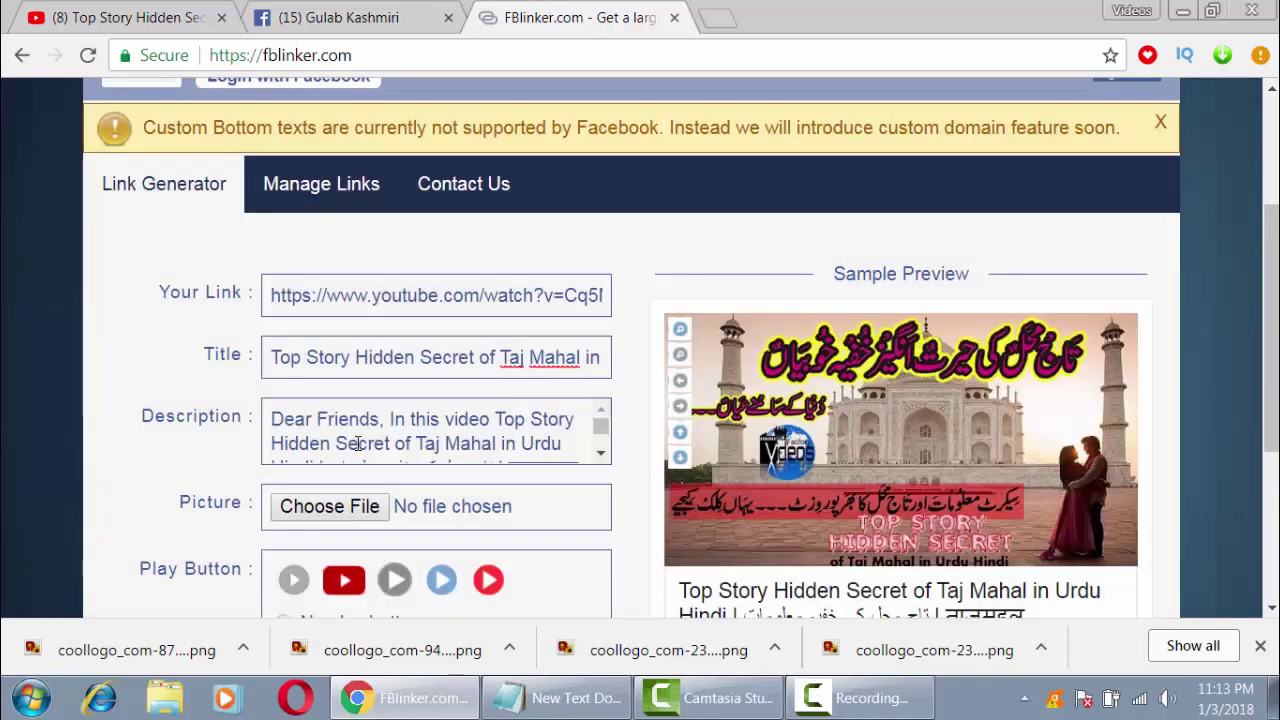
Step: Try shifting the thumbnail image vertically in the sample preview and move it back to its original position
left_click(680, 436)
left_click(680, 436)
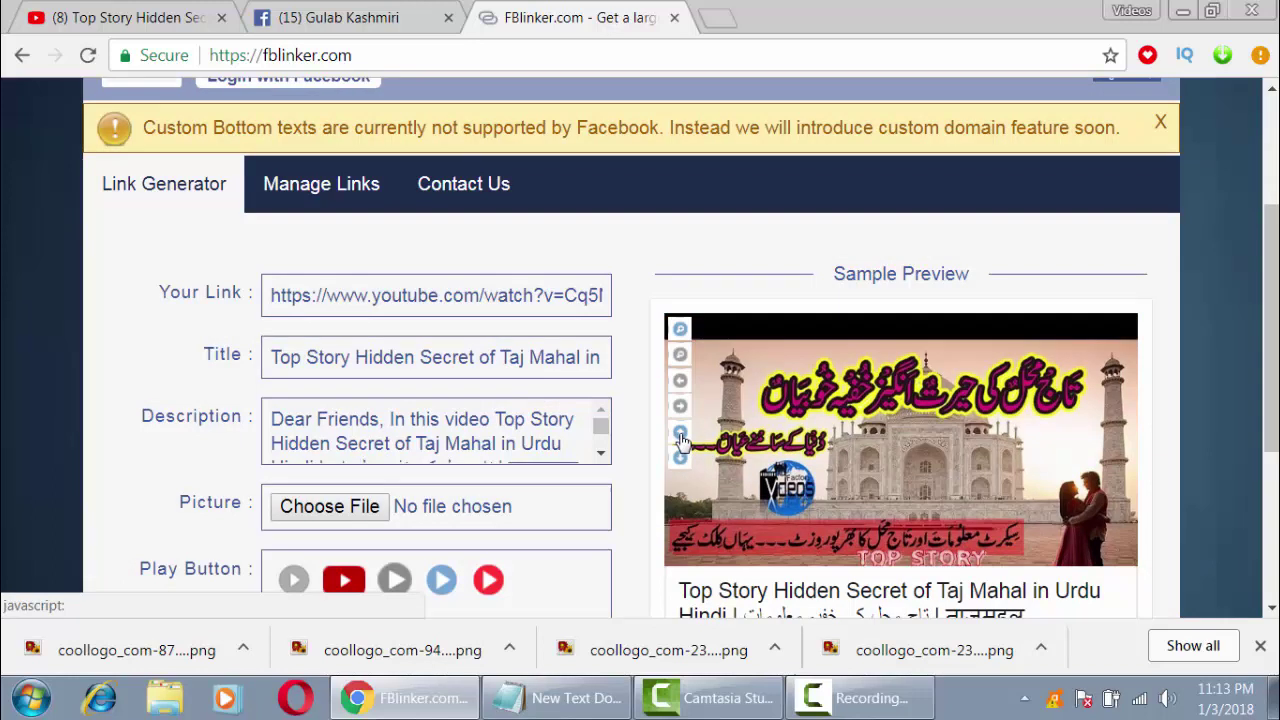
left_click(680, 460)
left_click(680, 460)
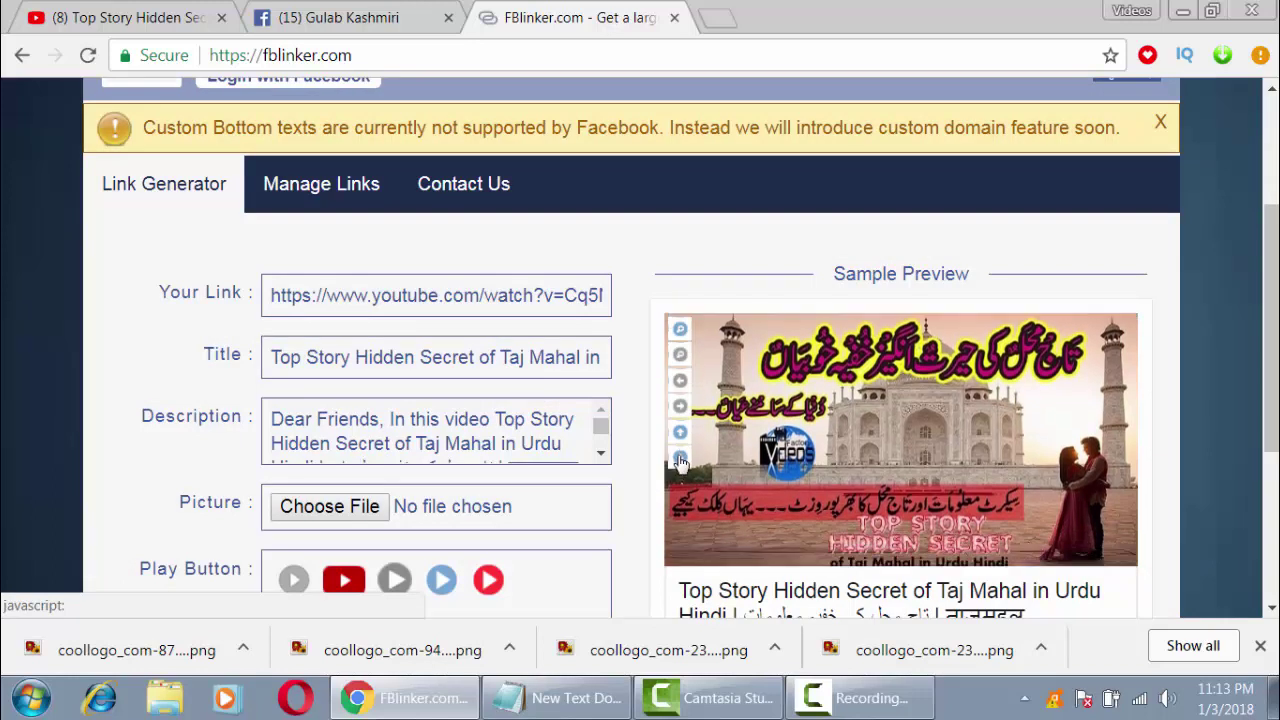
Step: Review the title, description and sample preview, and submit the link form with no play button
scroll(916, 379, "down", 3)
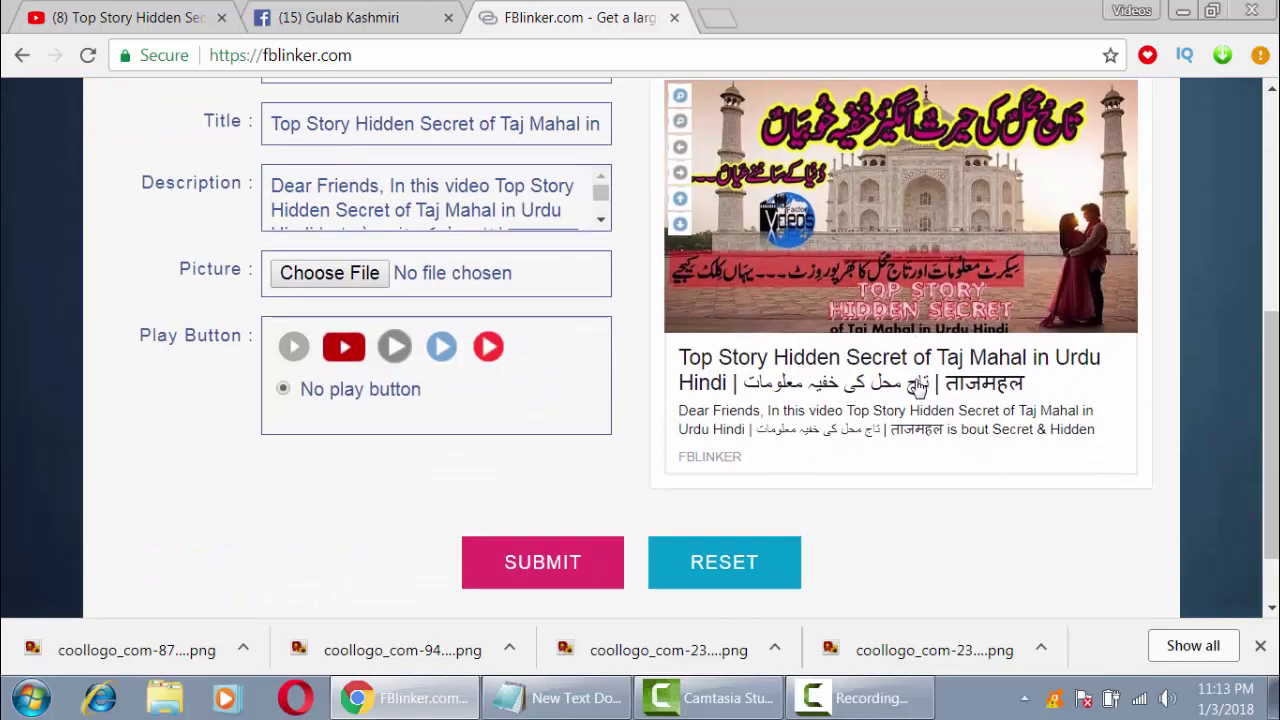
scroll(916, 379, "up", 1)
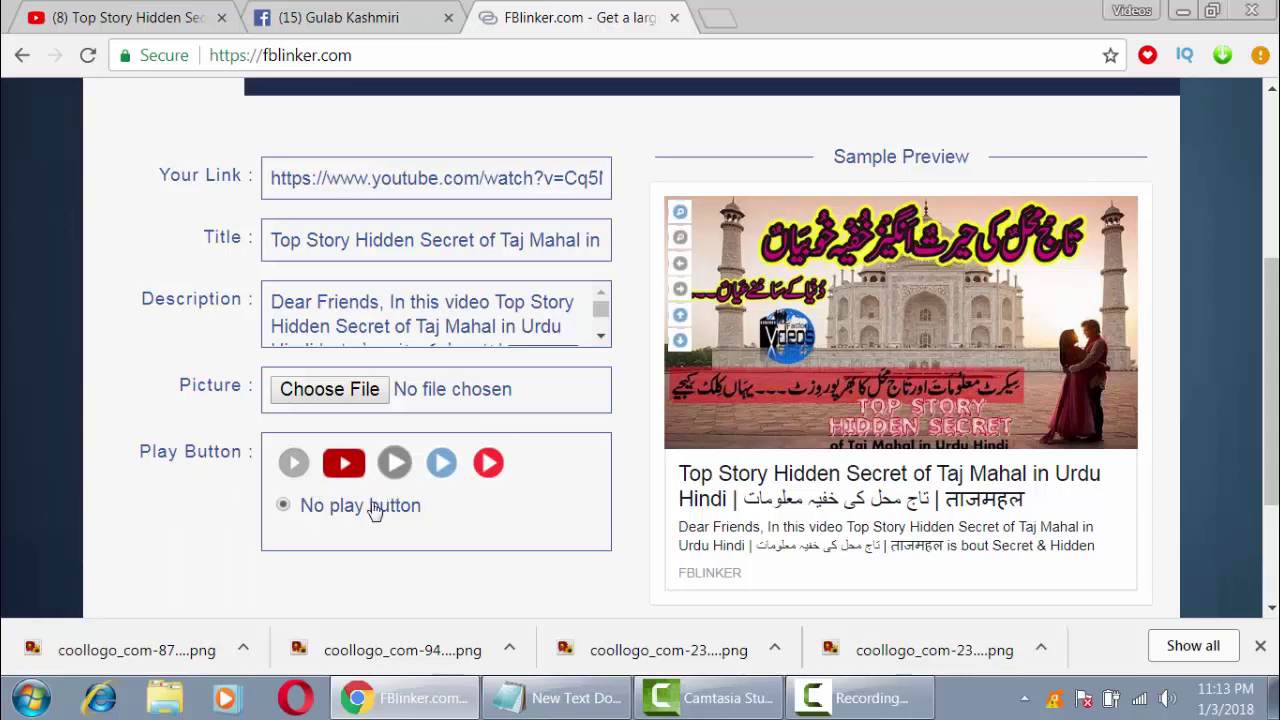
scroll(376, 512, "down", 1)
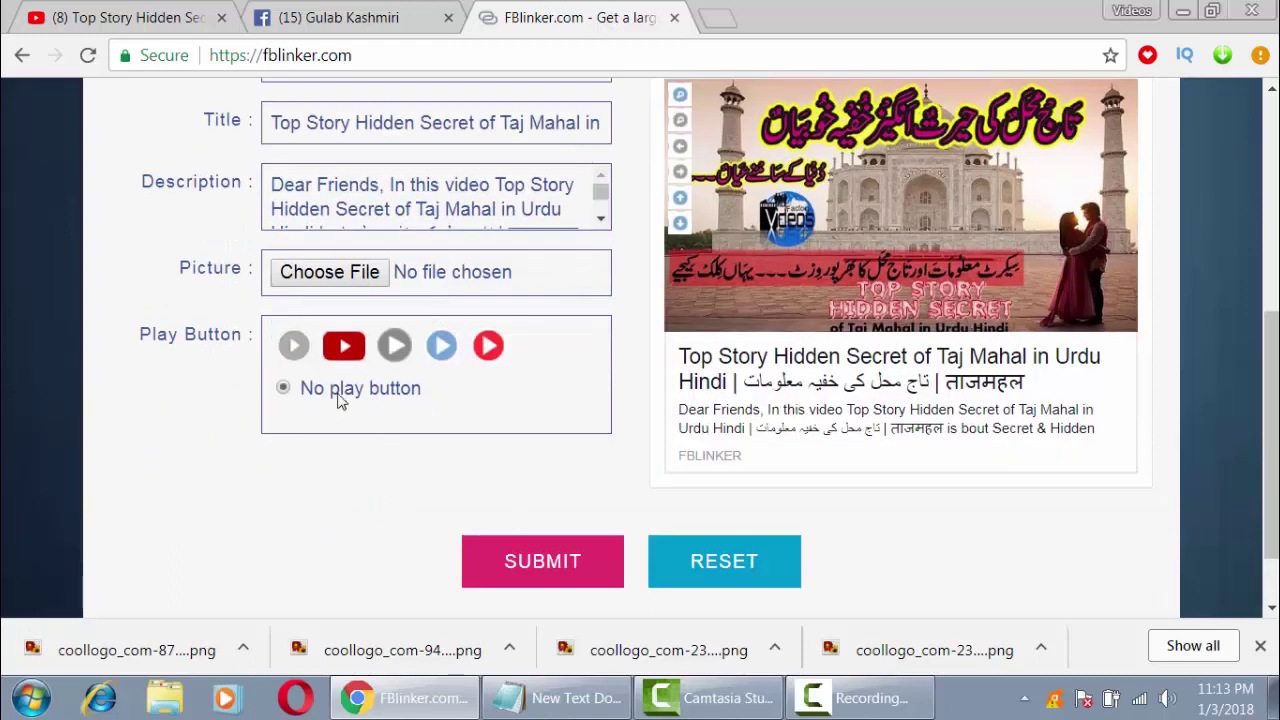
scroll(590, 500, "down", 1)
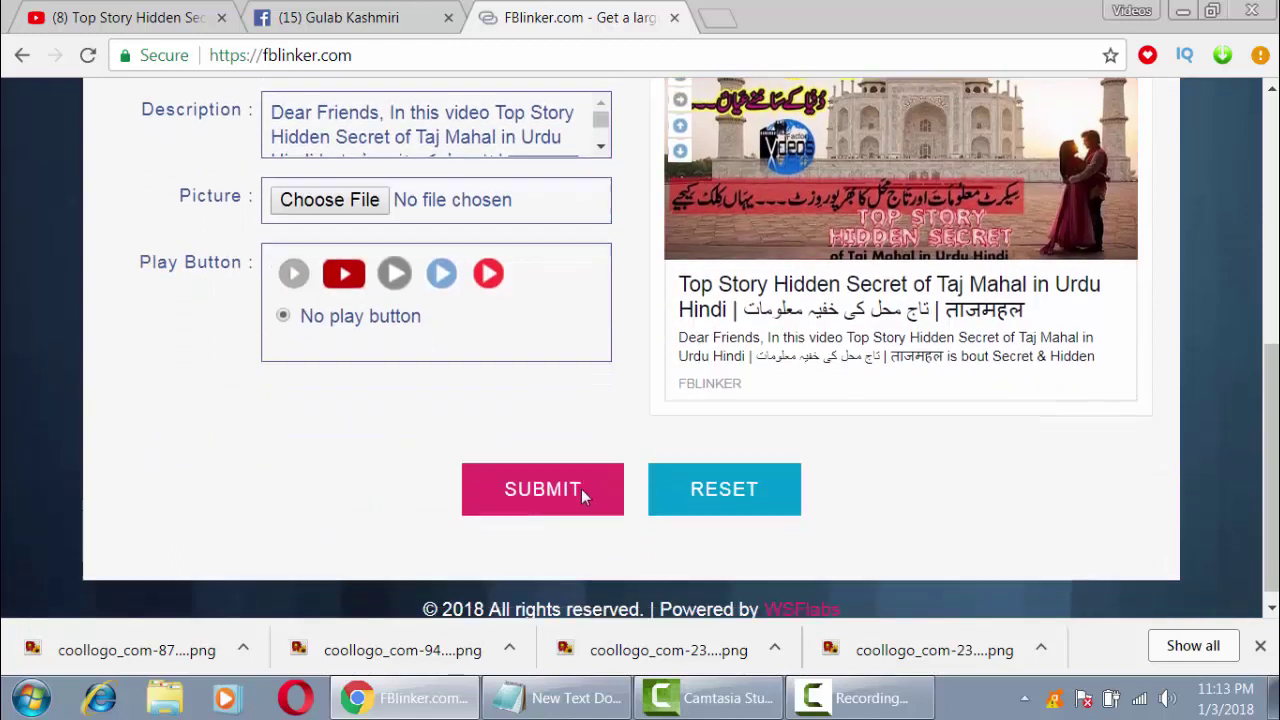
left_click(528, 486)
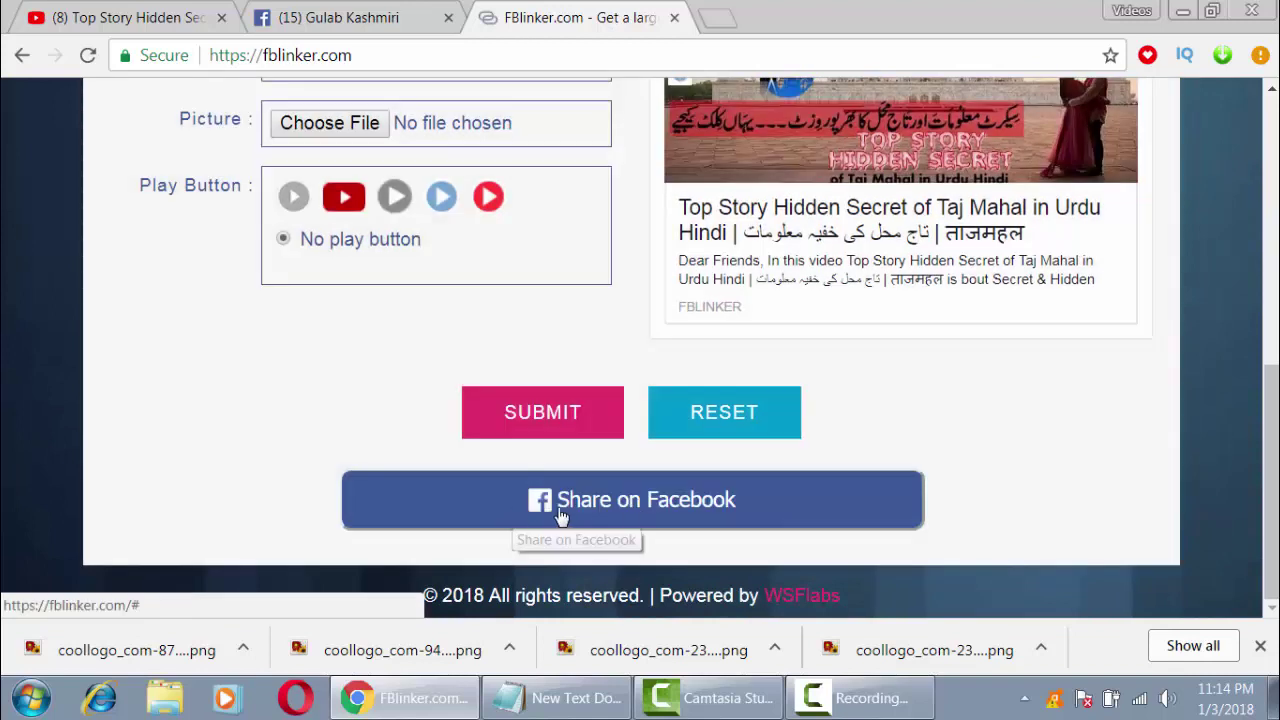
Step: Share the generated link on Facebook, bringing its Post to Facebook window to the front
left_click(624, 510)
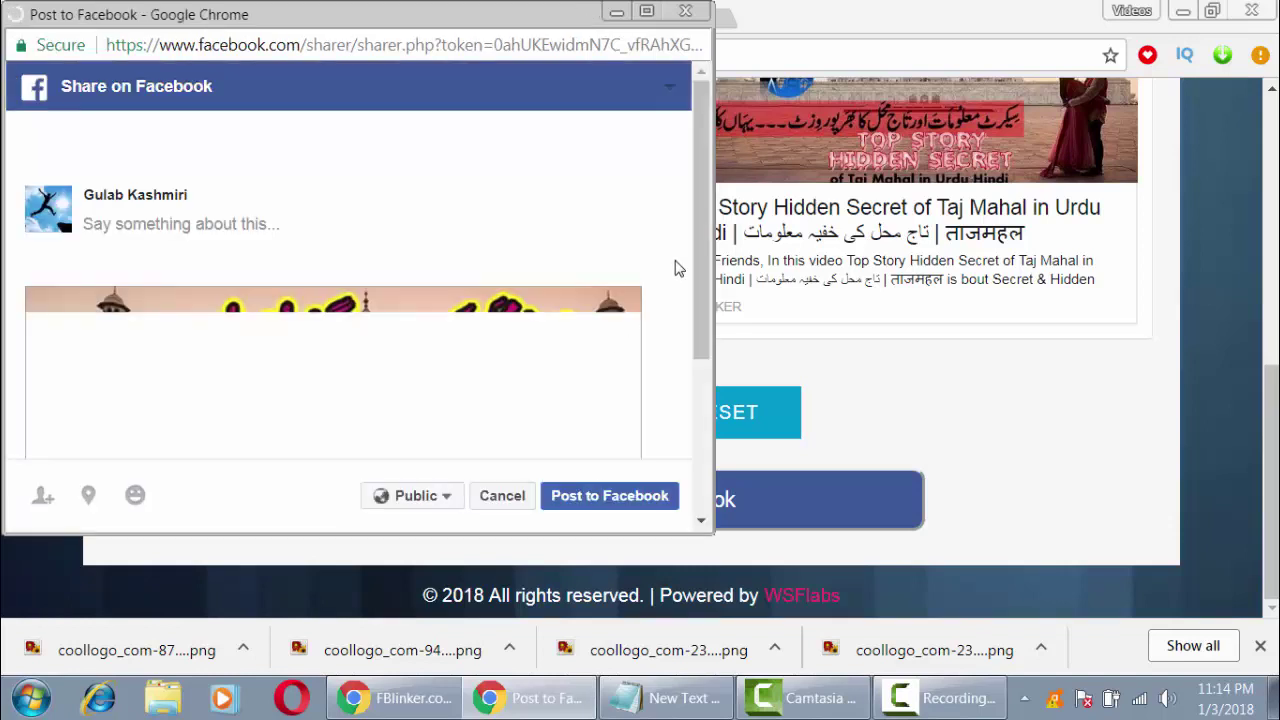
left_click(800, 580)
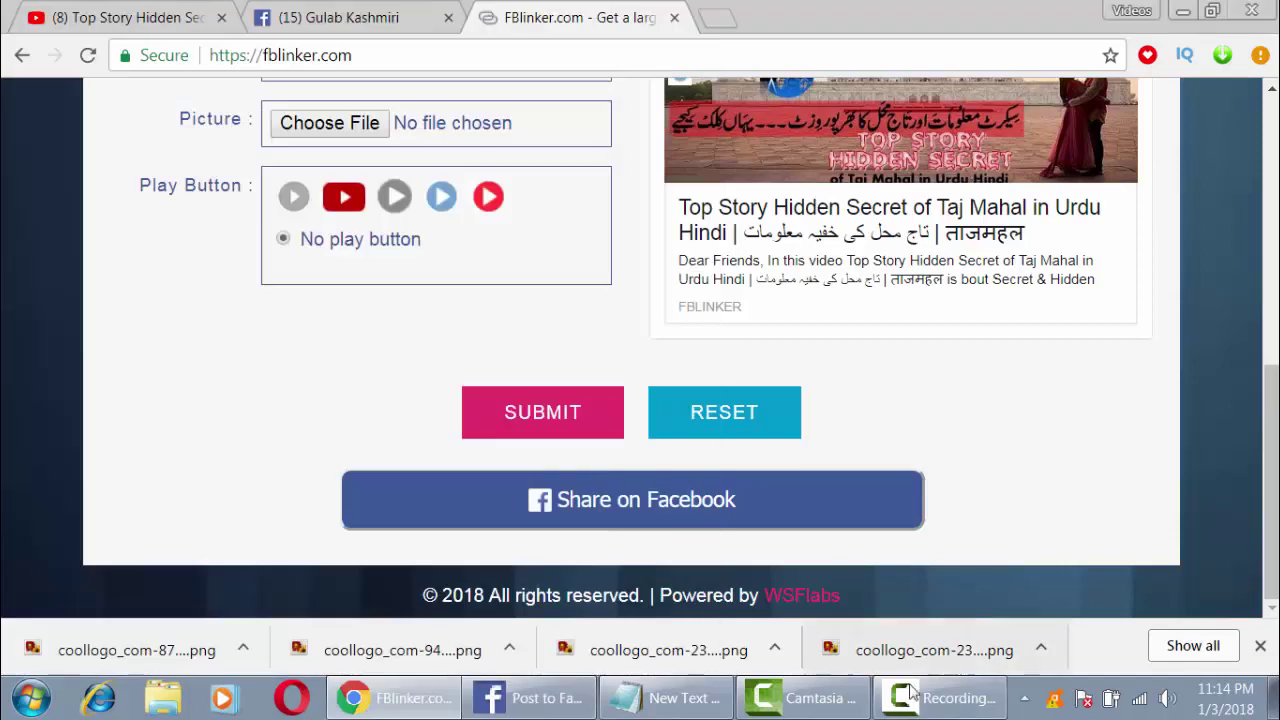
left_click(525, 700)
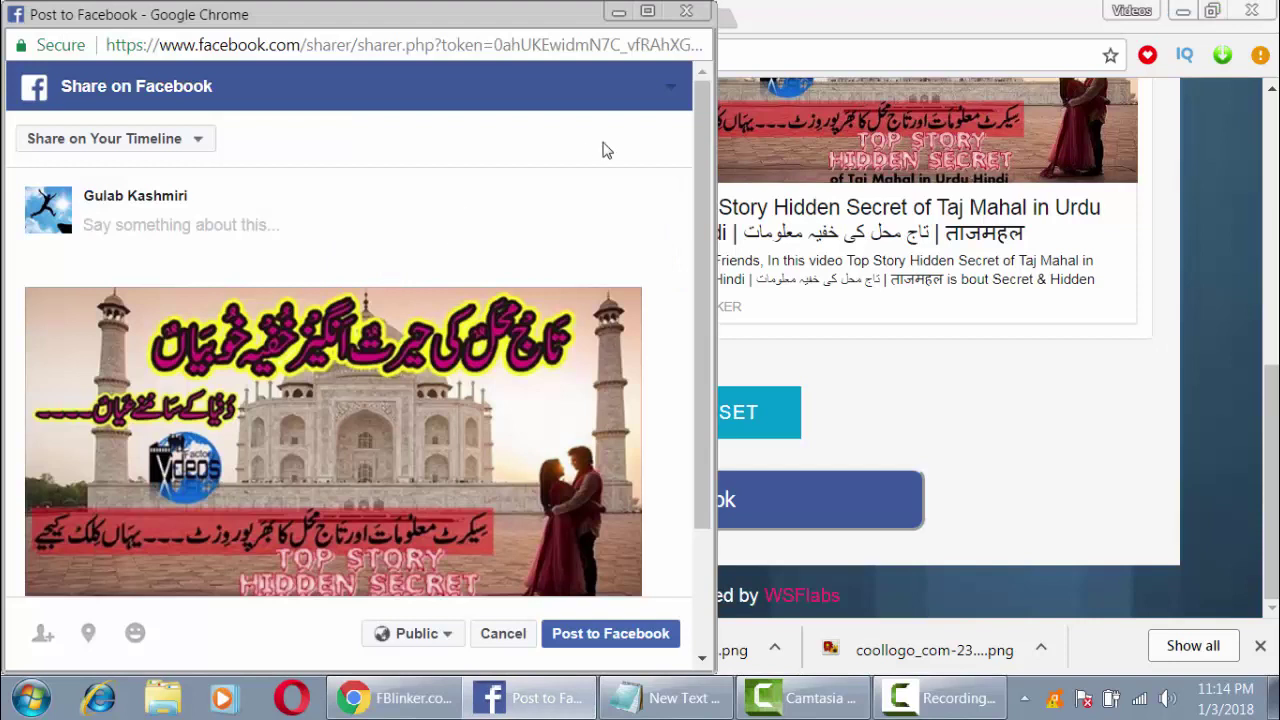
Step: Return to the main browser window and open the Urdu typing page urdu.ca/type in a new tab
left_click(846, 22)
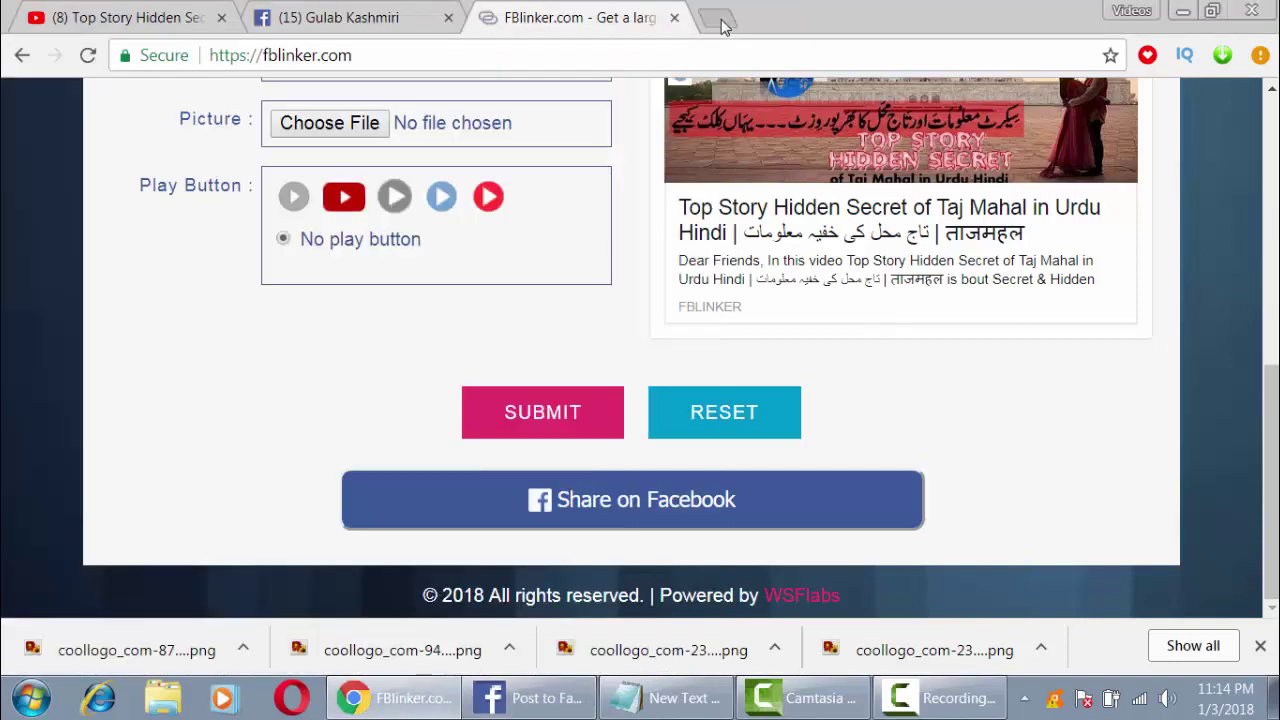
left_click(722, 22)
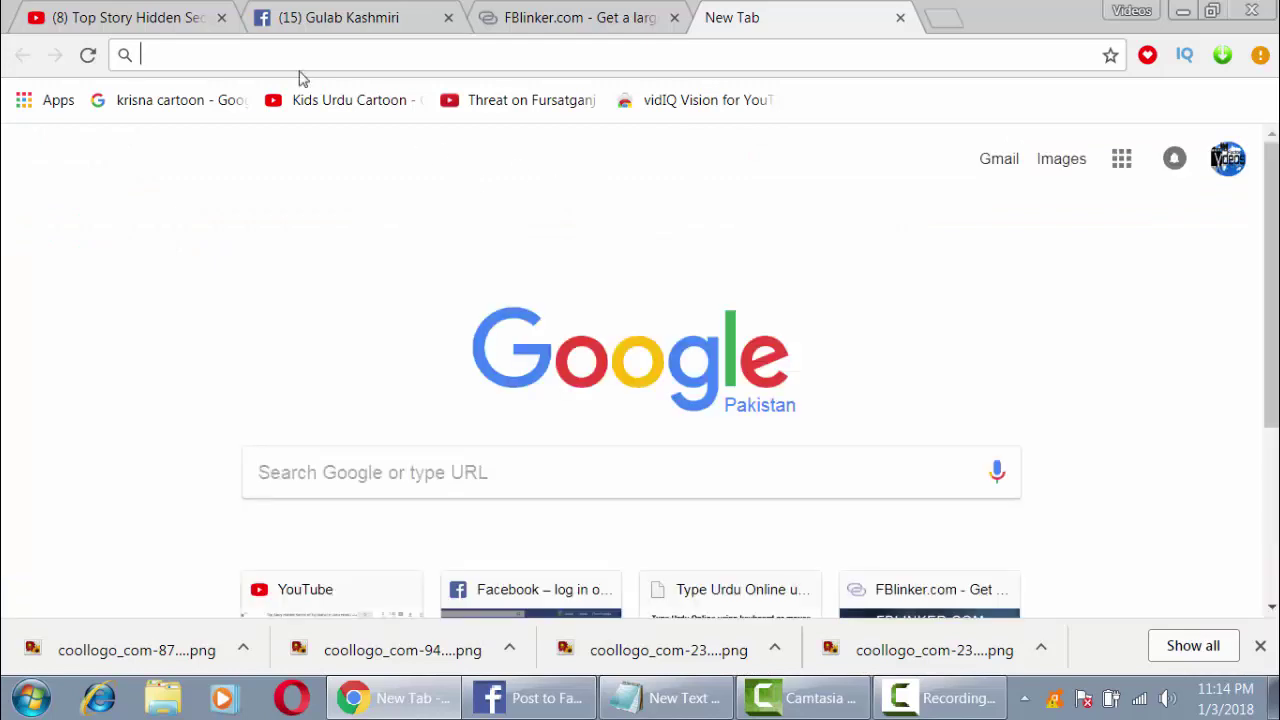
type("urd")
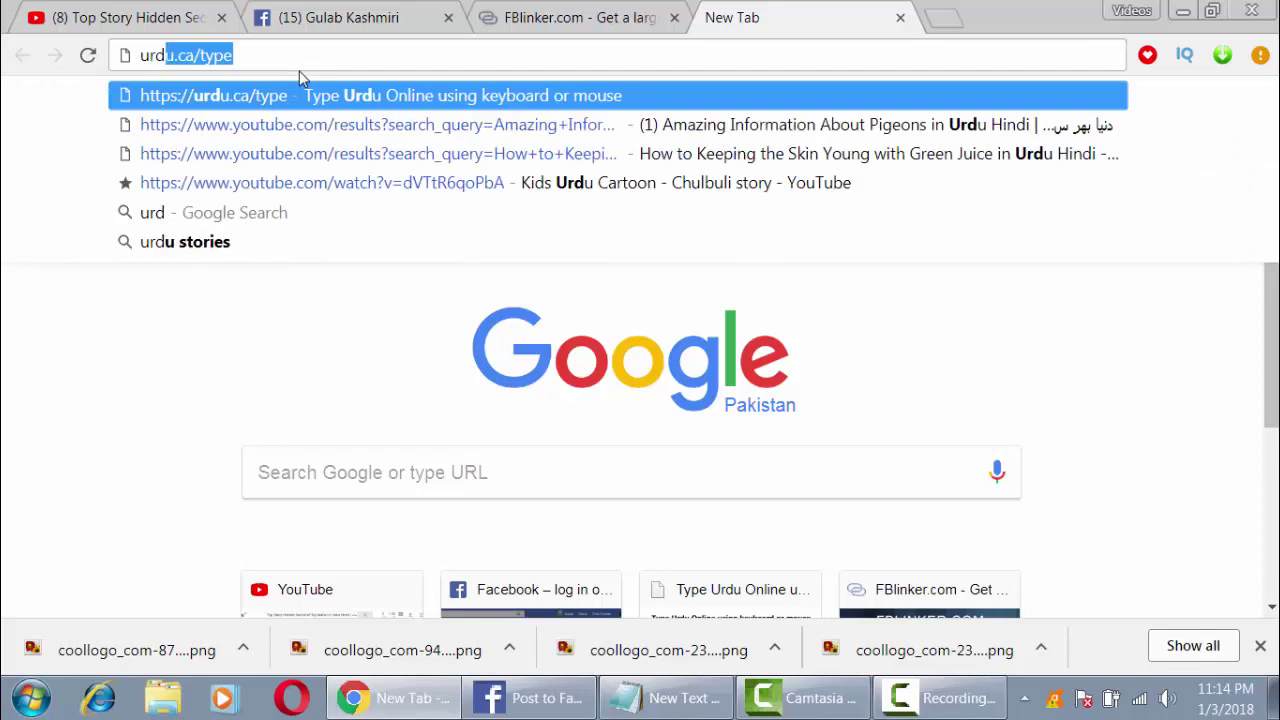
left_click(310, 95)
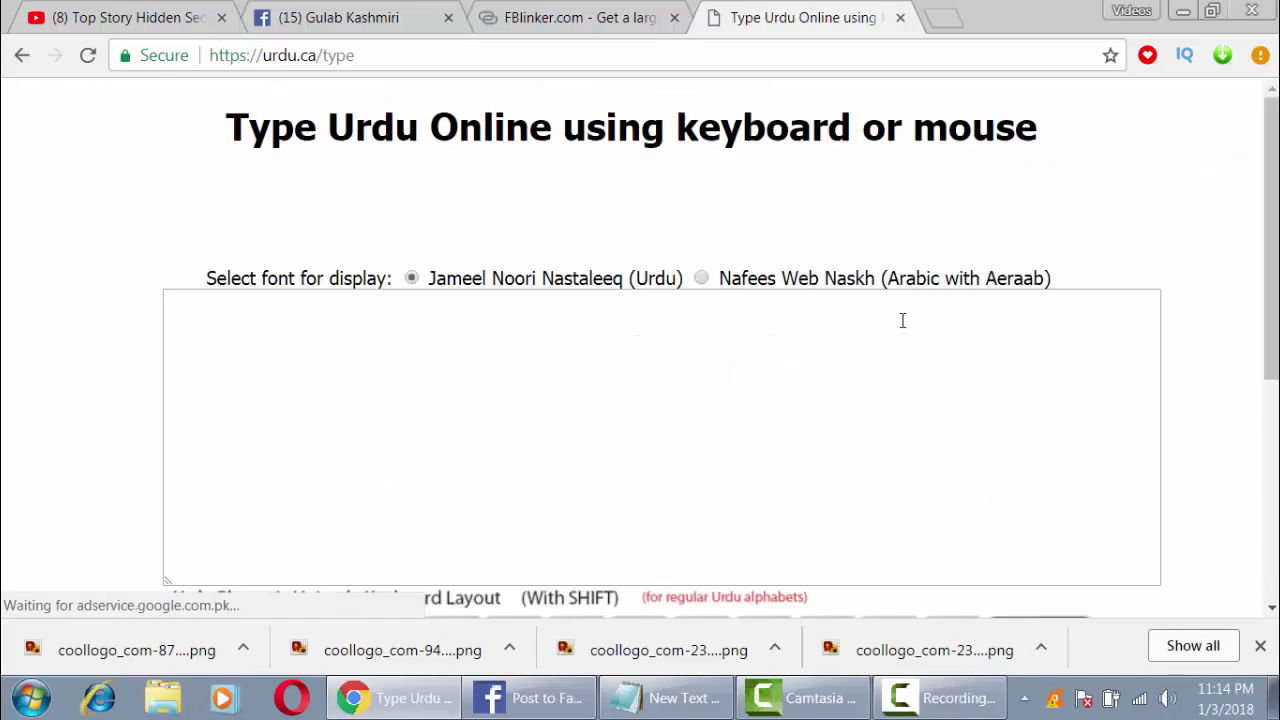
Step: Write the first part of the Urdu caption: "تاج محل کی خُفیہ معلومات جانیئے اور ہمارے وڈیوز کو لائک شئیر اور کمنٹس کیجیے اور ہمارے"
left_click(1097, 434)
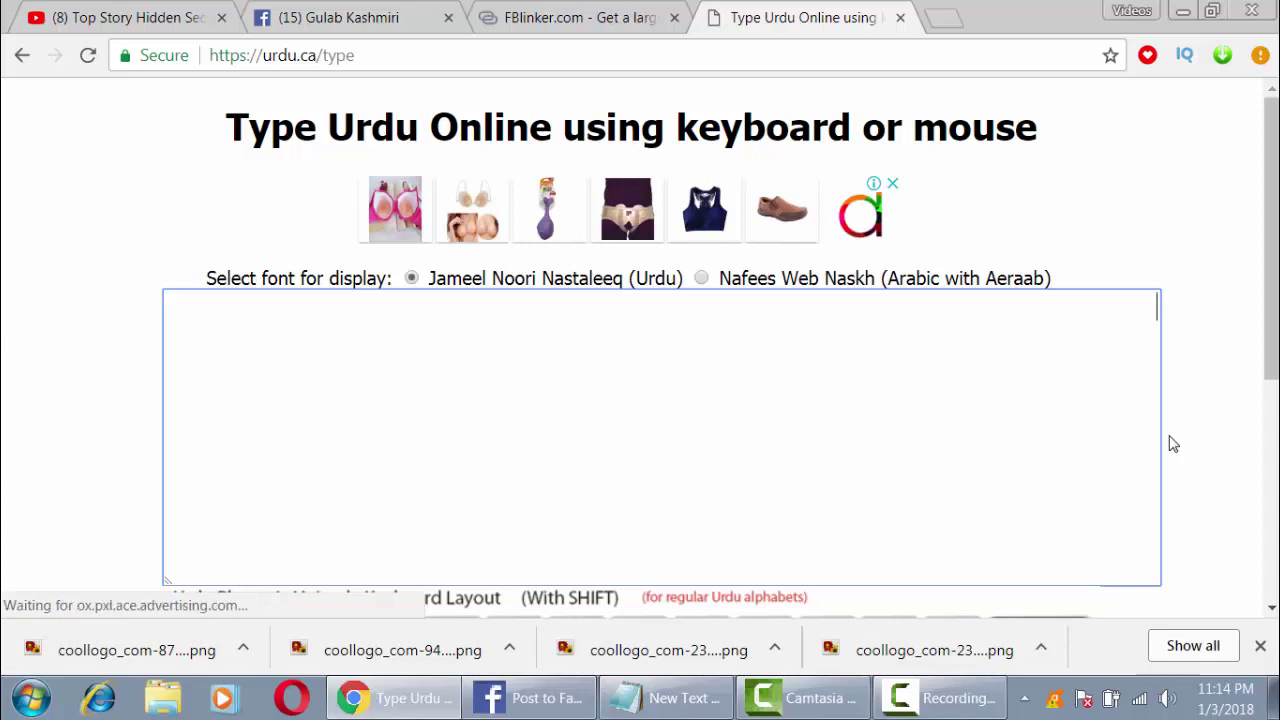
type("آ")
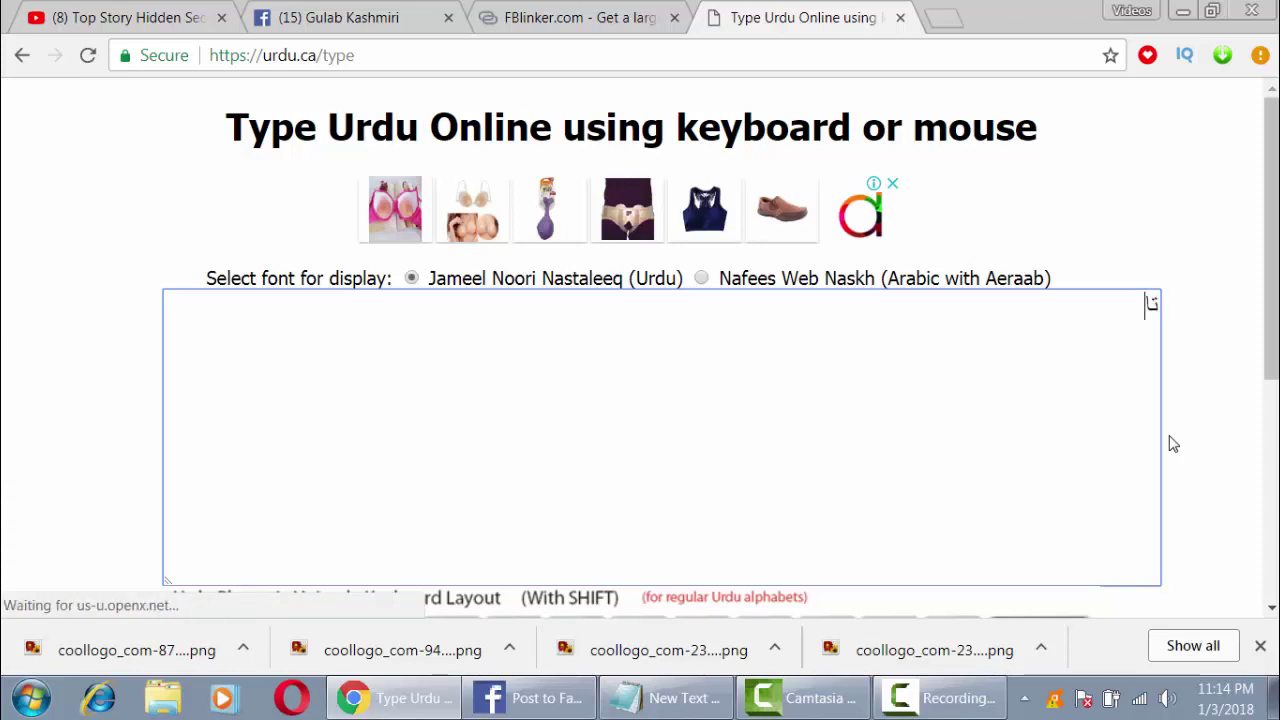
type("ج مح")
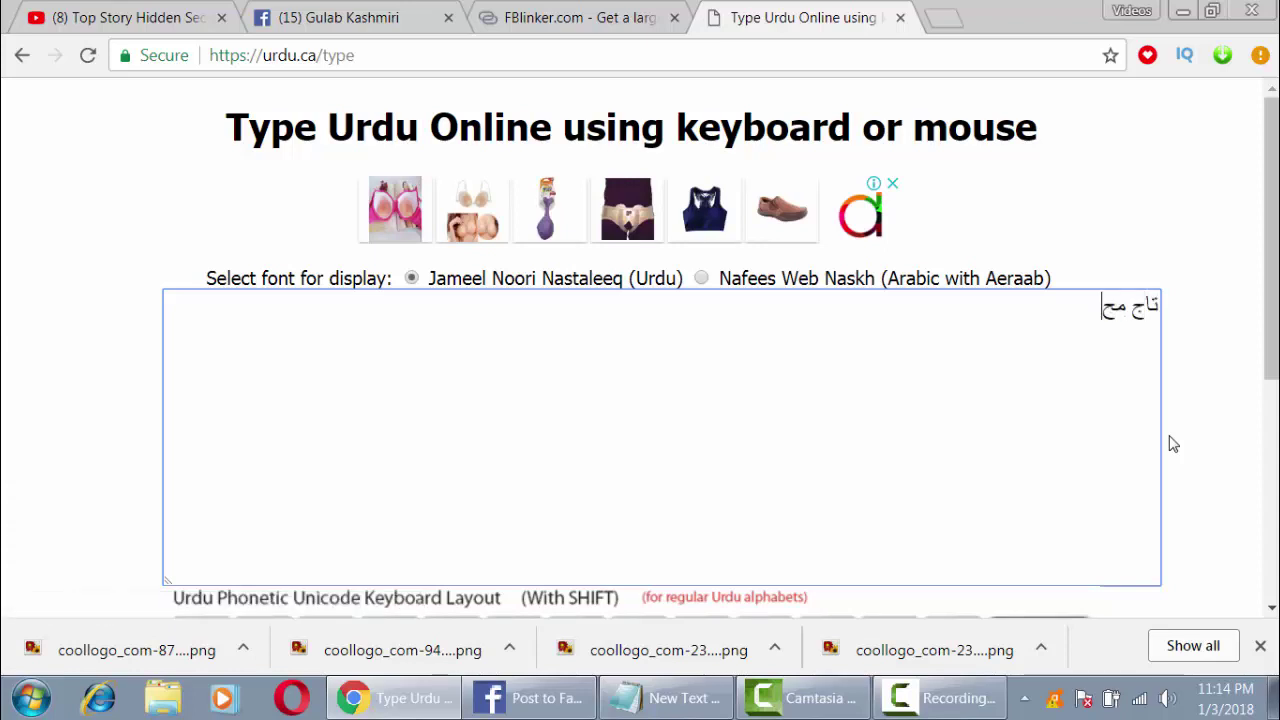
type("ل کی خفیہ م")
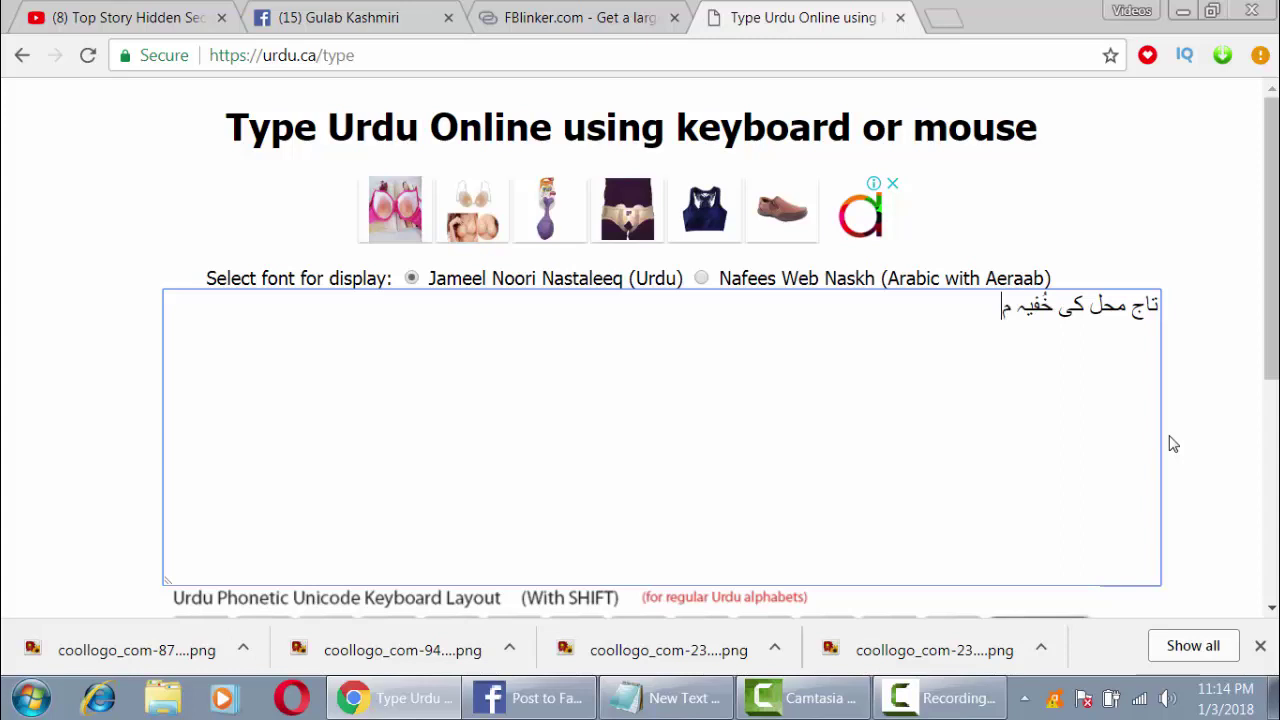
type("علومات جانی")
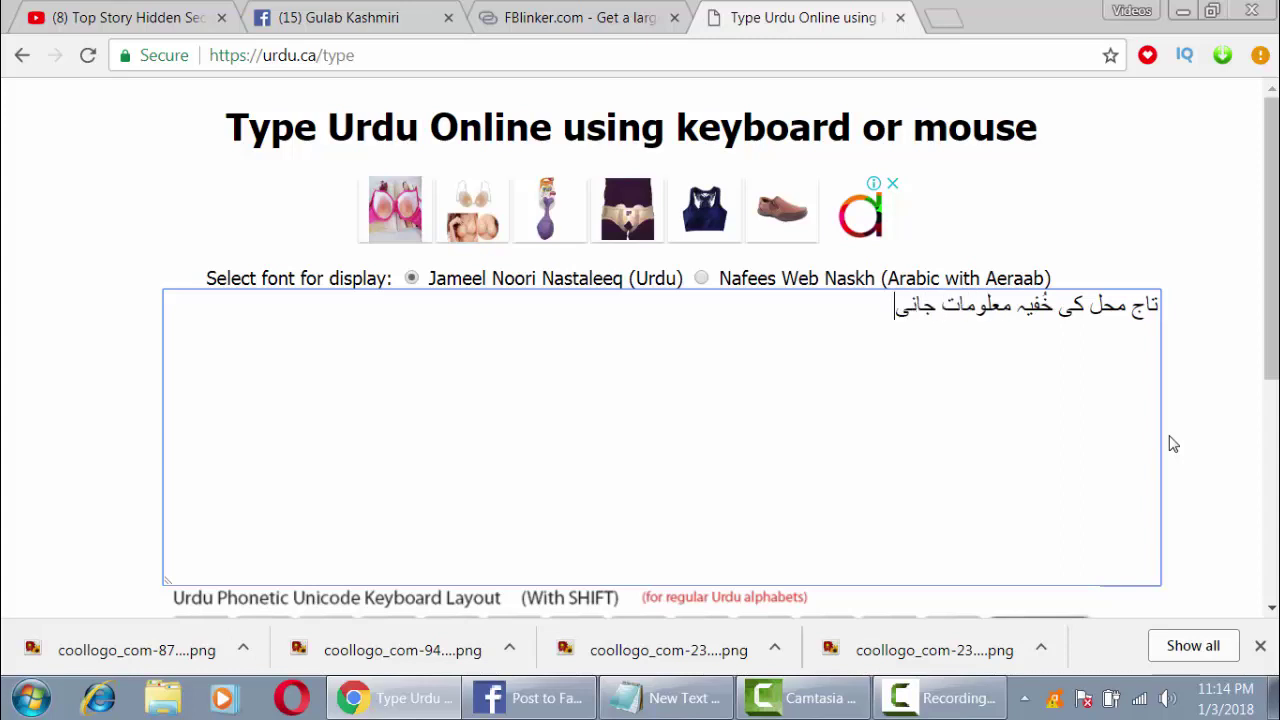
type("ئے اور ہمارے و")
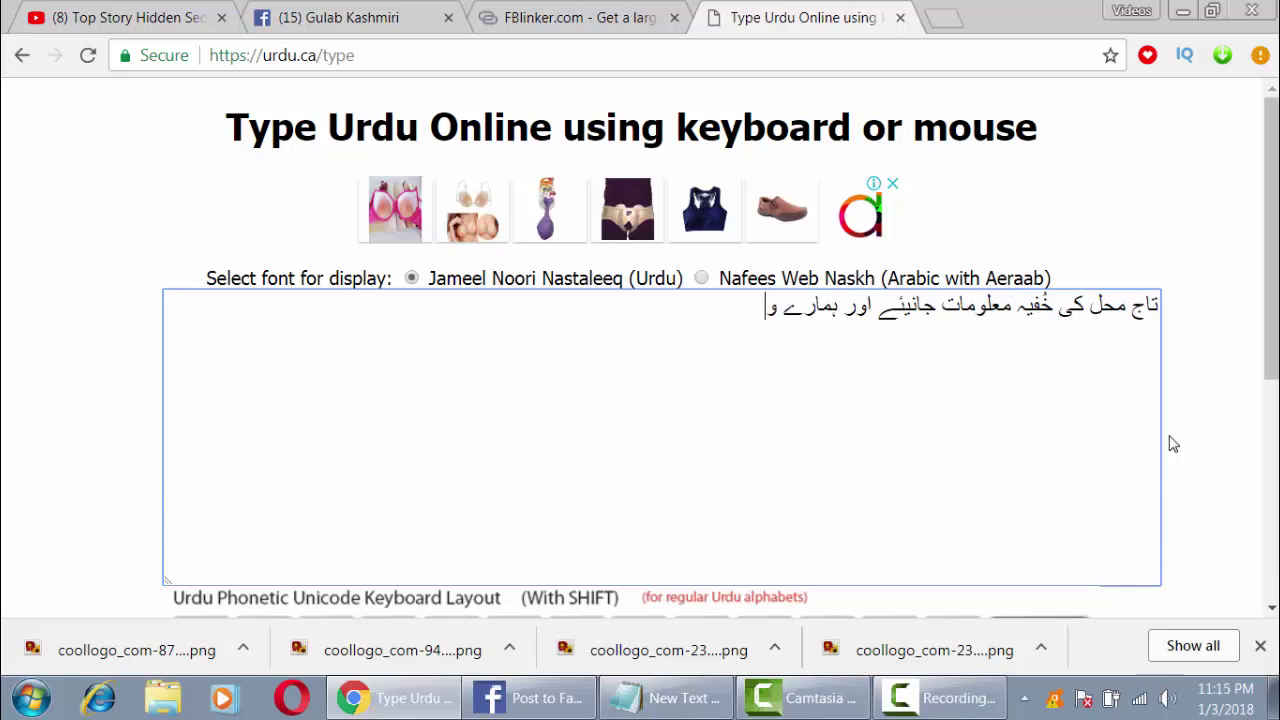
type("ڈیوز کو لائک")
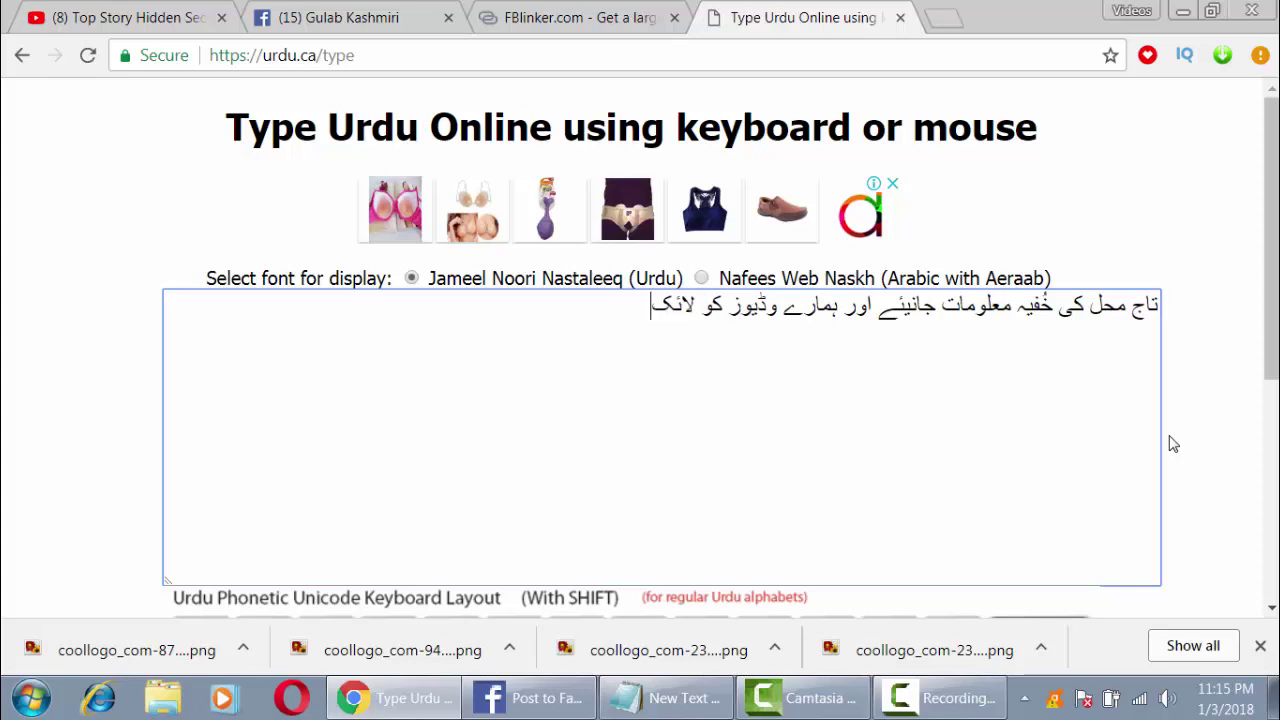
type(" شئیر اور کمنٹس ")
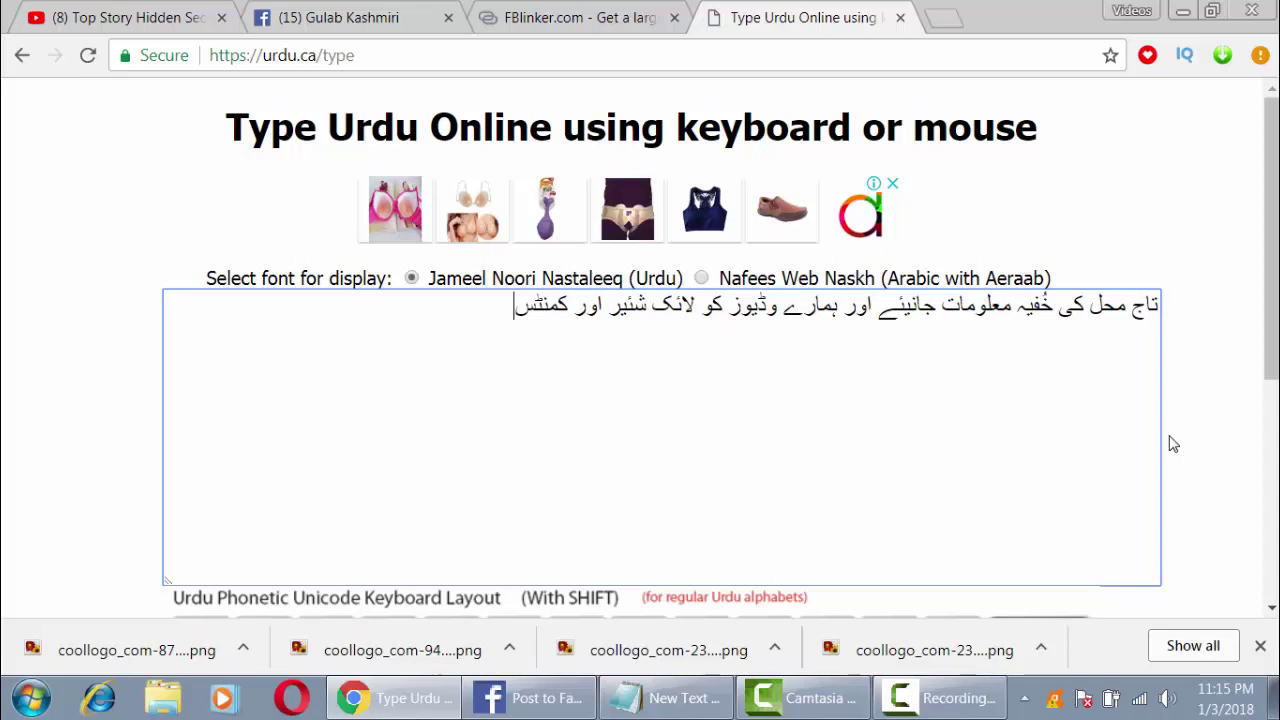
type("کیجیے اور ہمارے")
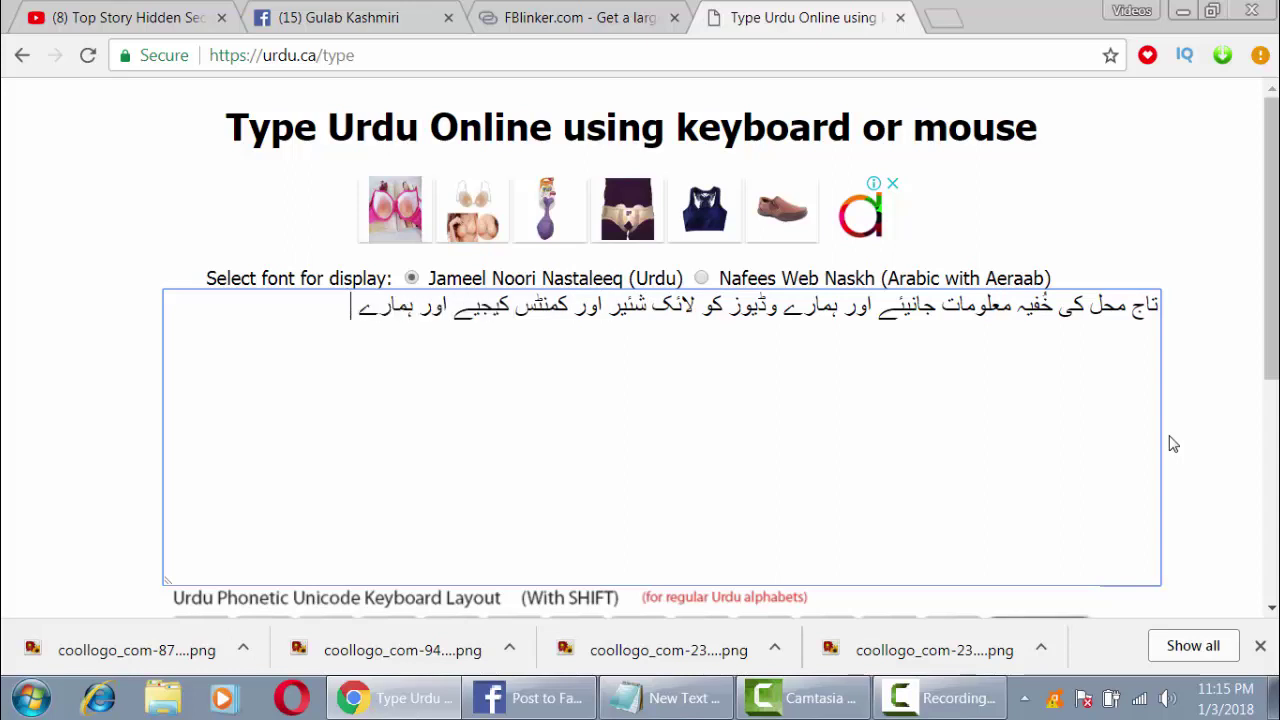
Step: Complete the Urdu caption with "یوٹیوب چینل وڈیوز فیکٹری کو ضرور سبسکرائب کیجیے ۔ شکریہ۔۔۔"
type(" یوٹیو")
type("چینل وڈیوز")
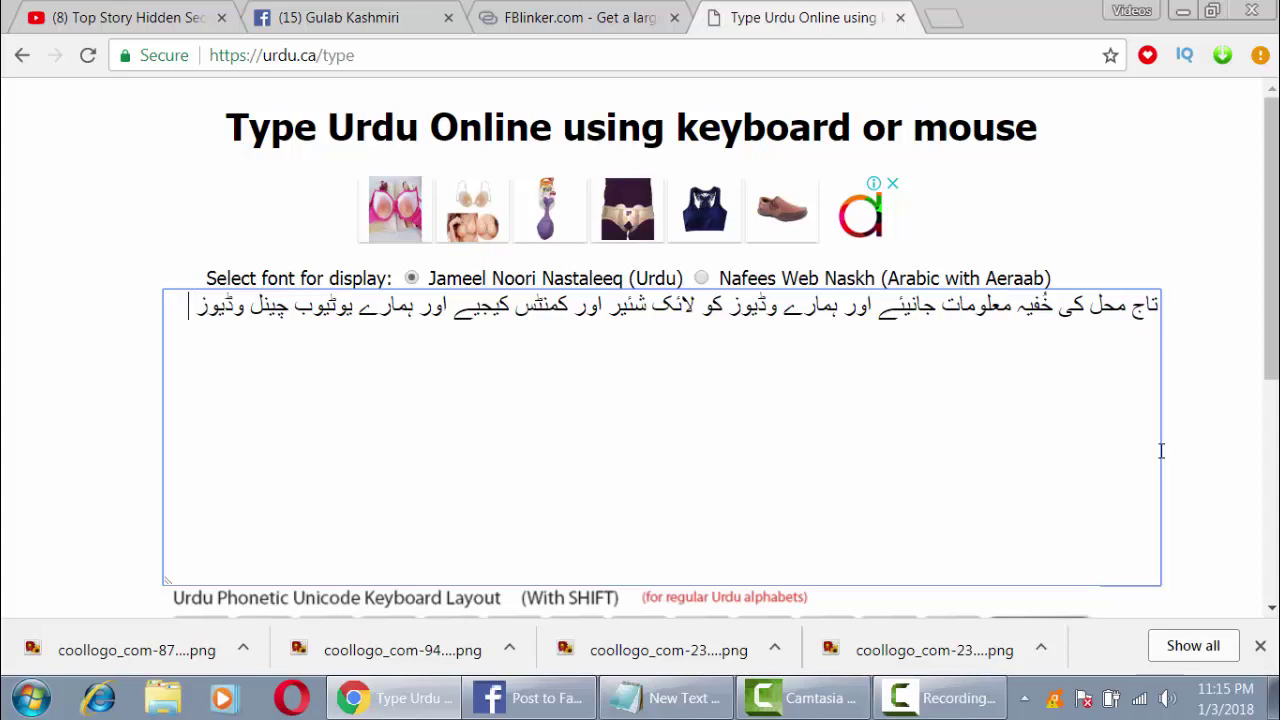
type(" یک")
key("BackSpace")
key("BackSpace")
key("BackSpace")
type("فیکٹری کا")
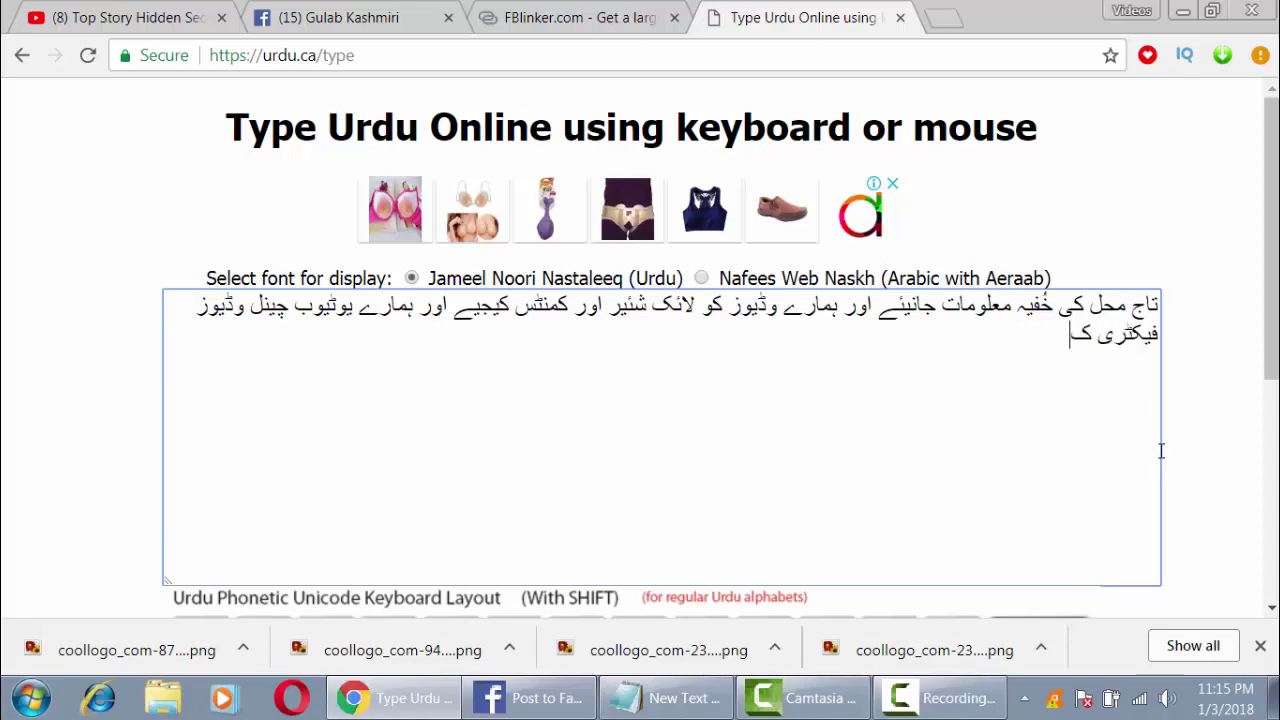
key("BackSpace")
type("و ضرور سبسکرائ")
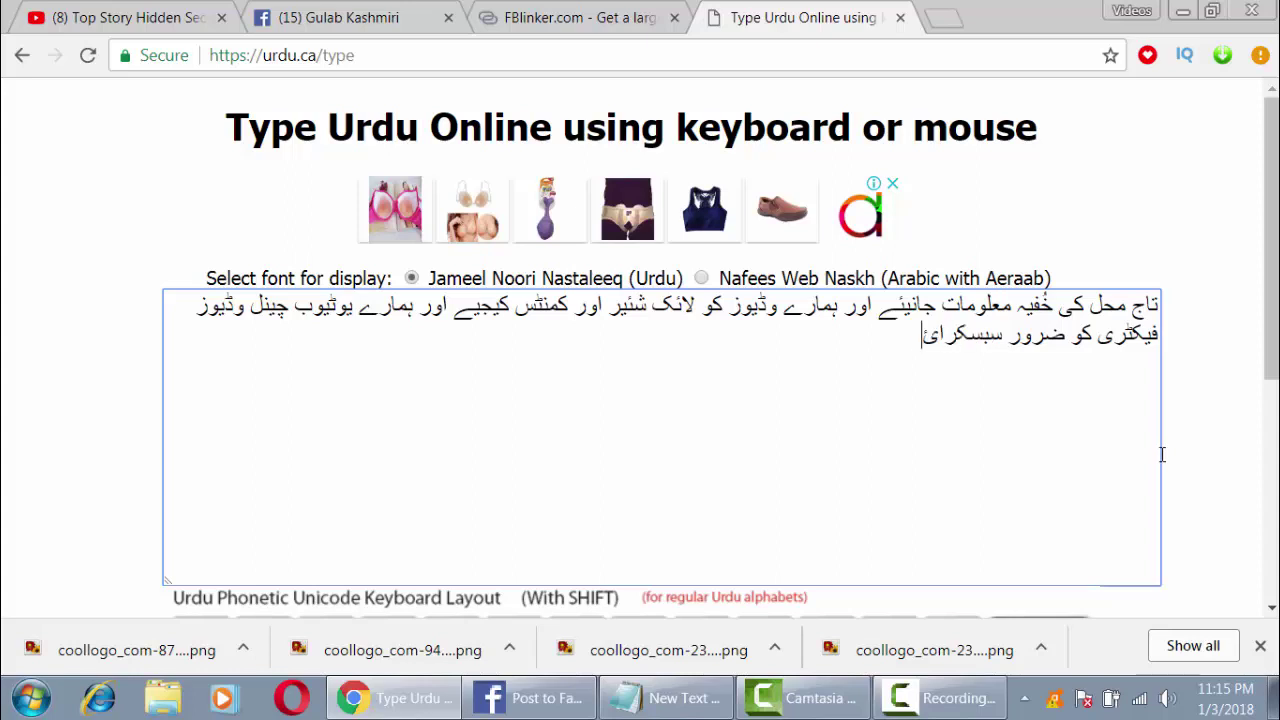
type("ب کیجیے")
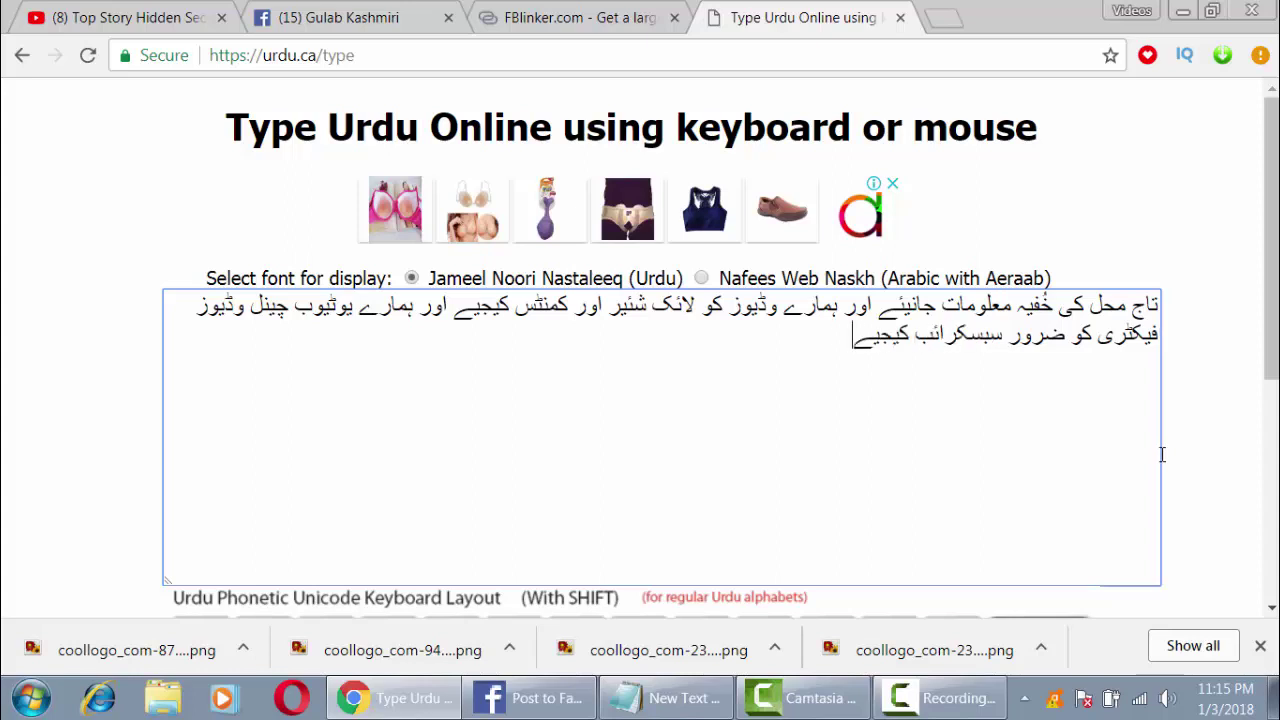
type(" ۔ شکریہ...")
Step: Copy the whole Urdu caption and paste it as the post's message in the Post to Facebook window
left_click_drag(1157, 301, 794, 326)
right_click(794, 326)
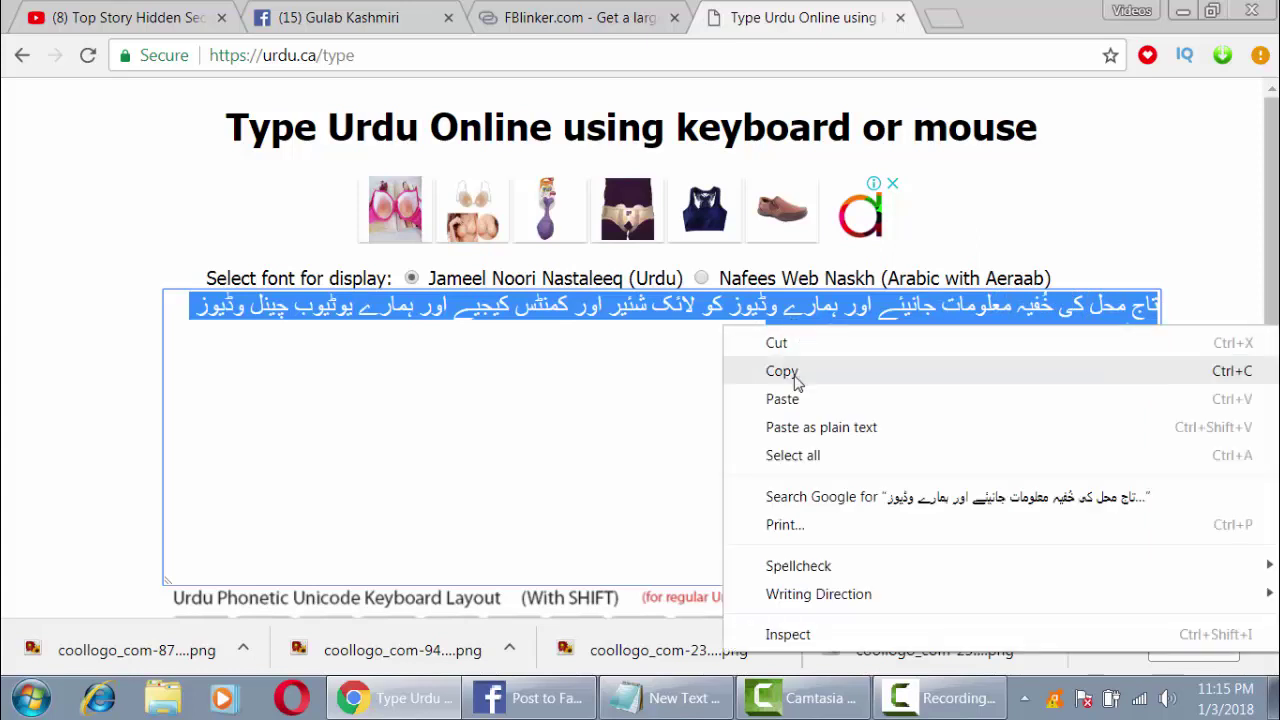
left_click(795, 372)
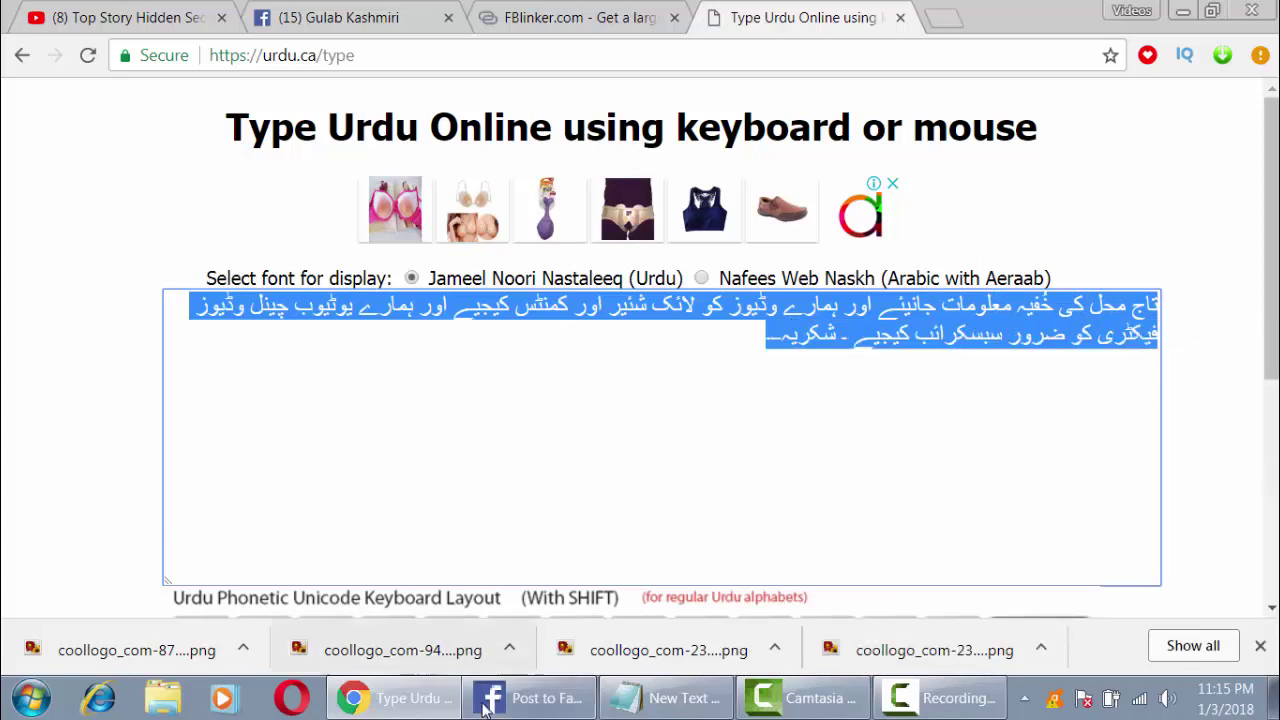
left_click(530, 698)
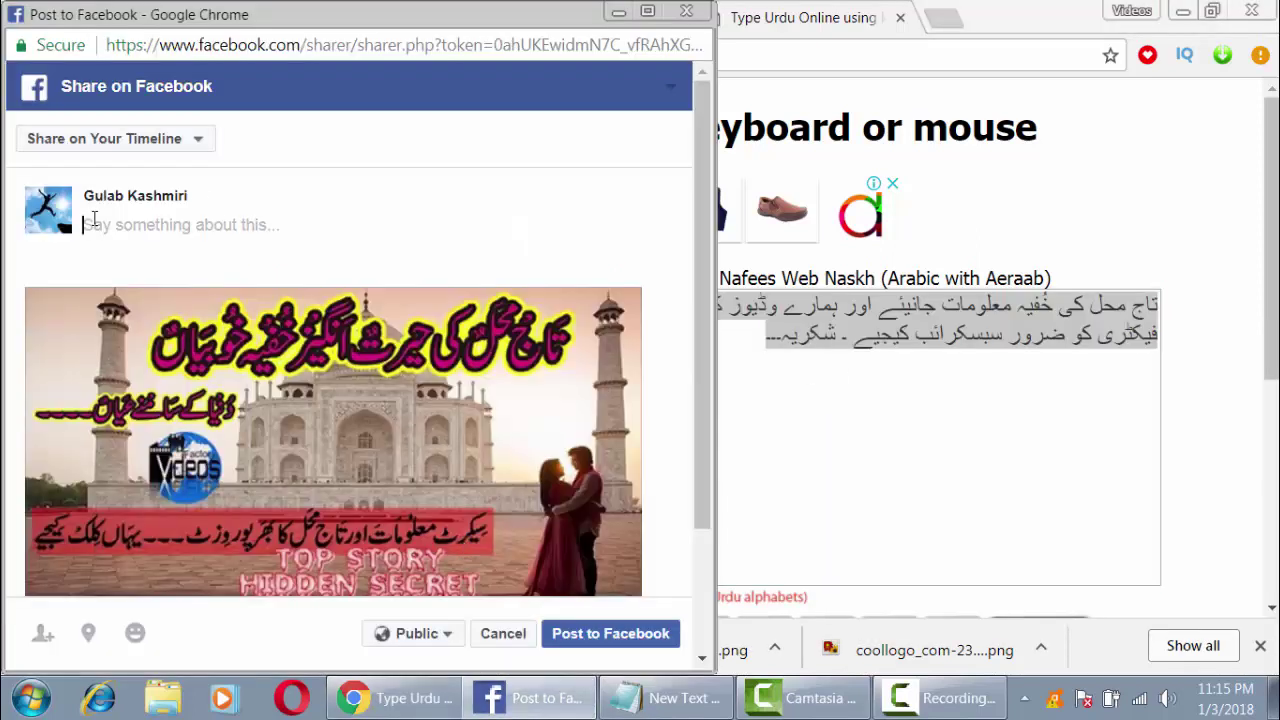
right_click(91, 218)
left_click(157, 360)
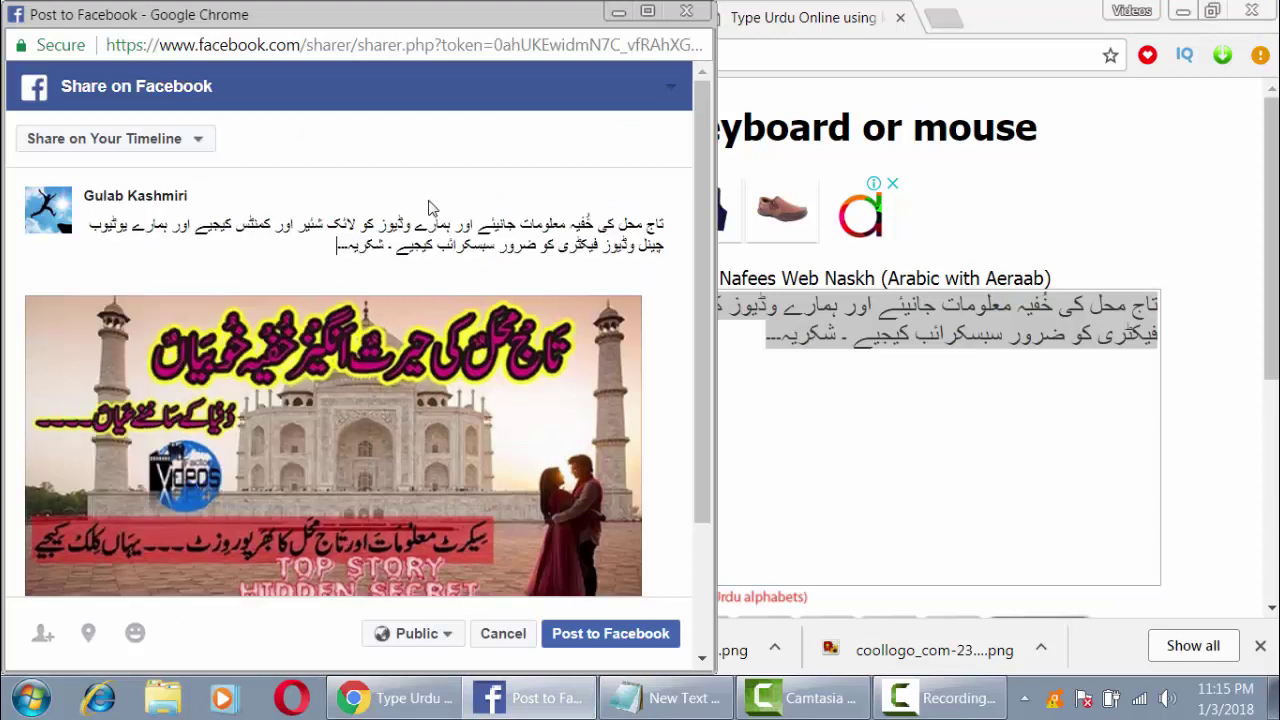